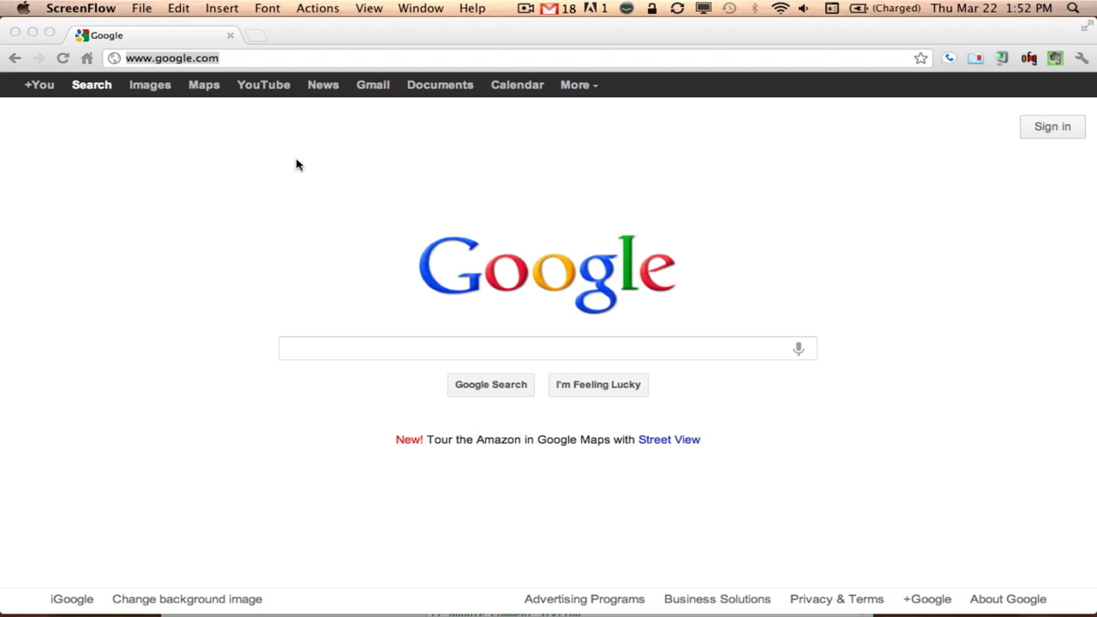
Load the YouTube homepage by entering 'youtube' in Chrome's address bar
left_click(231, 56)
double_click(229, 58)
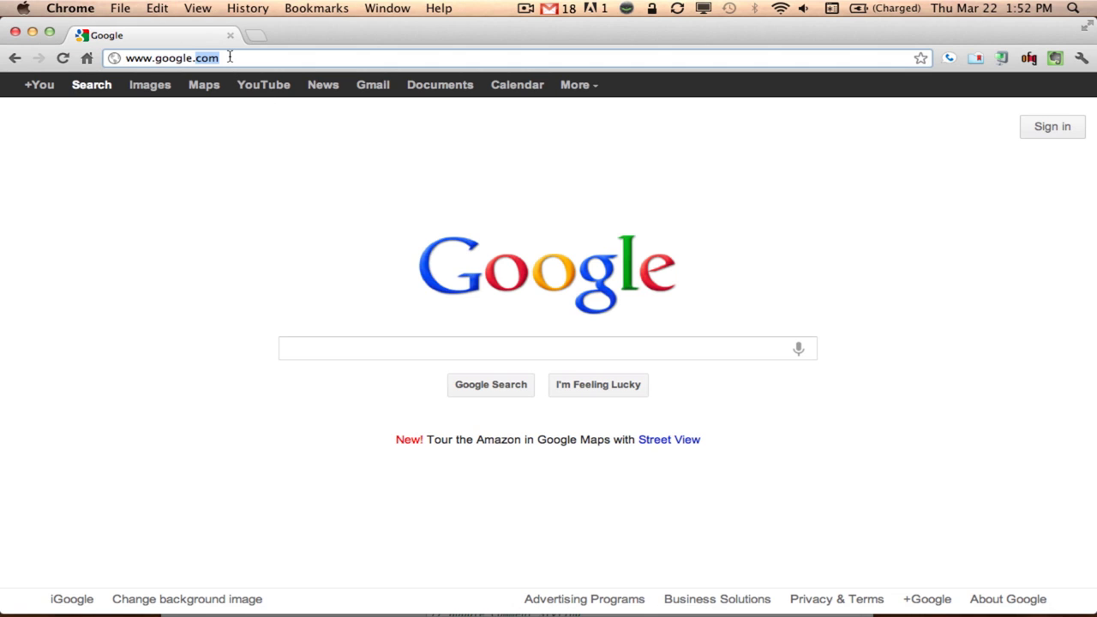
triple_click(230, 58)
type("youtube")
key("Return")
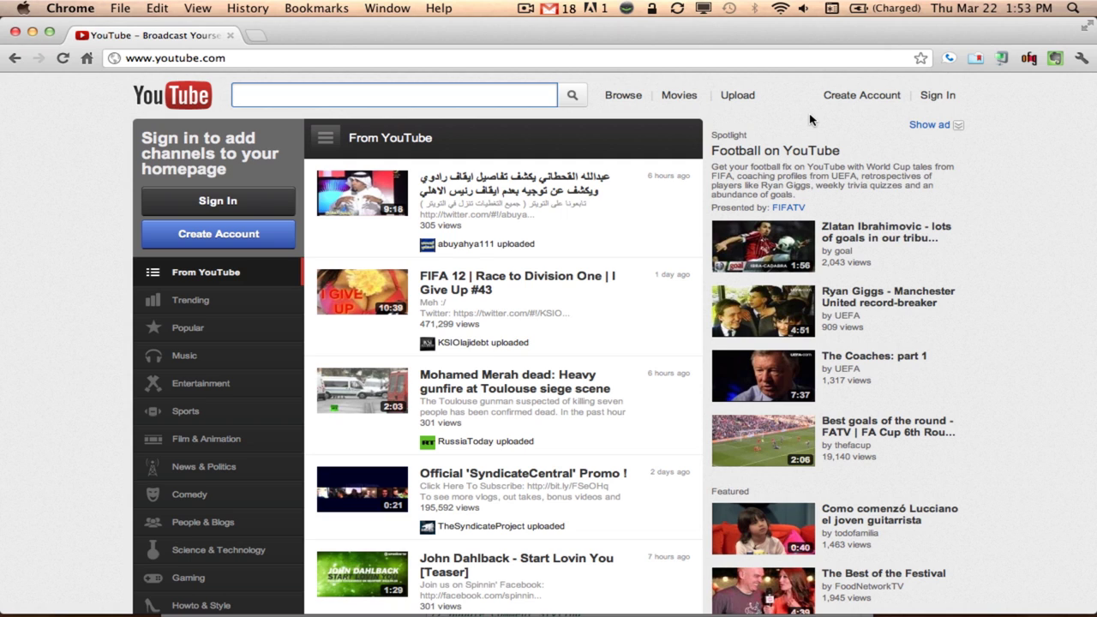
Start a new Google account and enter the first and last name
left_click(860, 98)
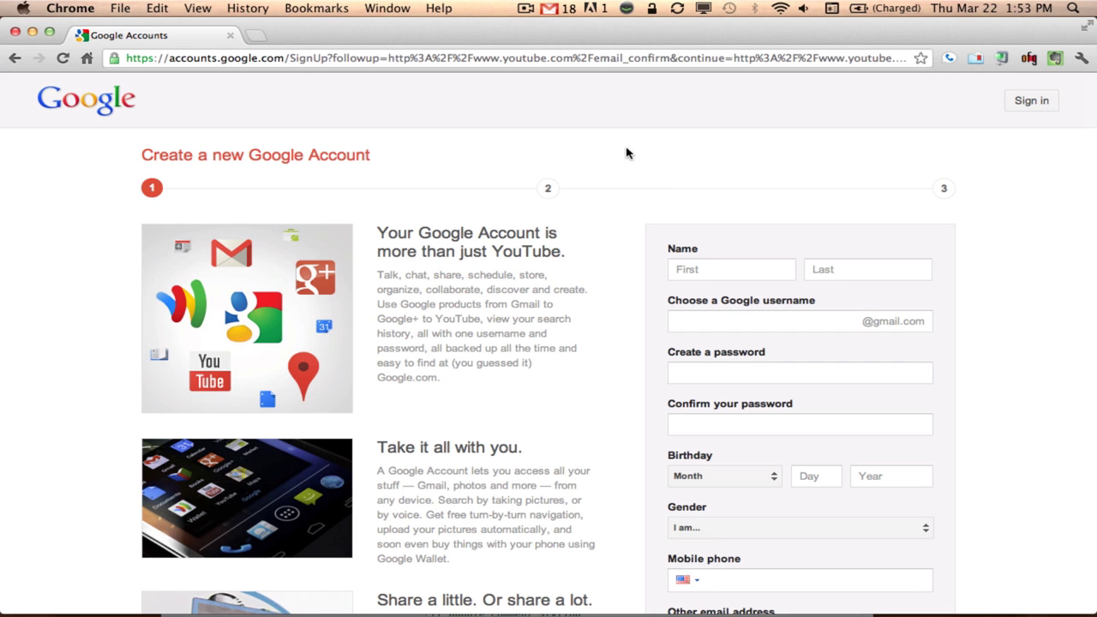
left_click(717, 265)
scroll(997, 281, "down", 3)
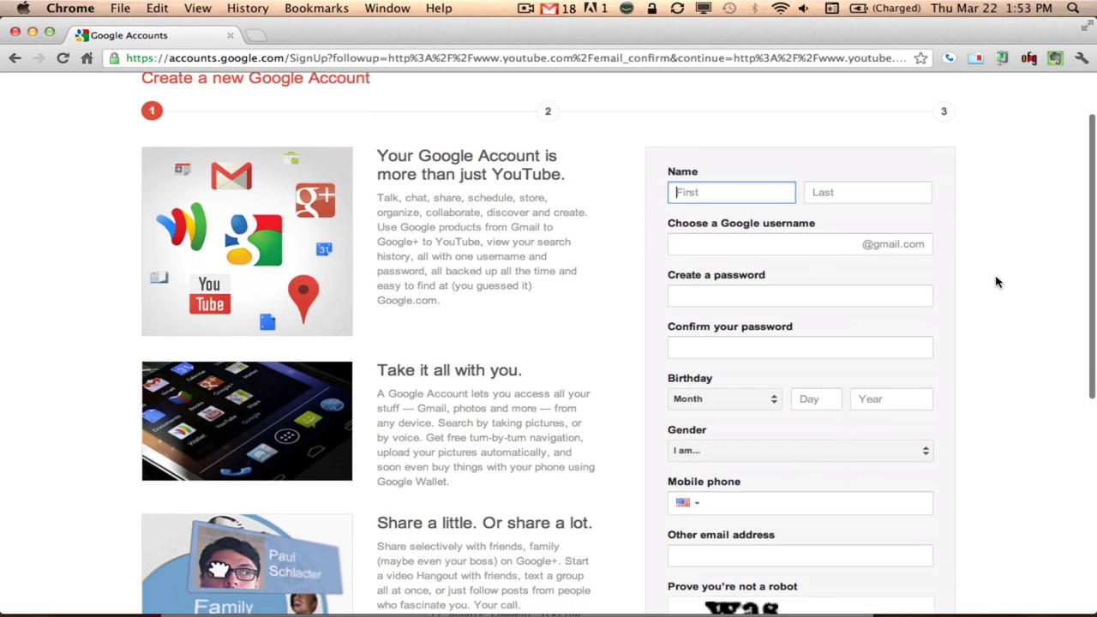
left_click(723, 188)
type("John")
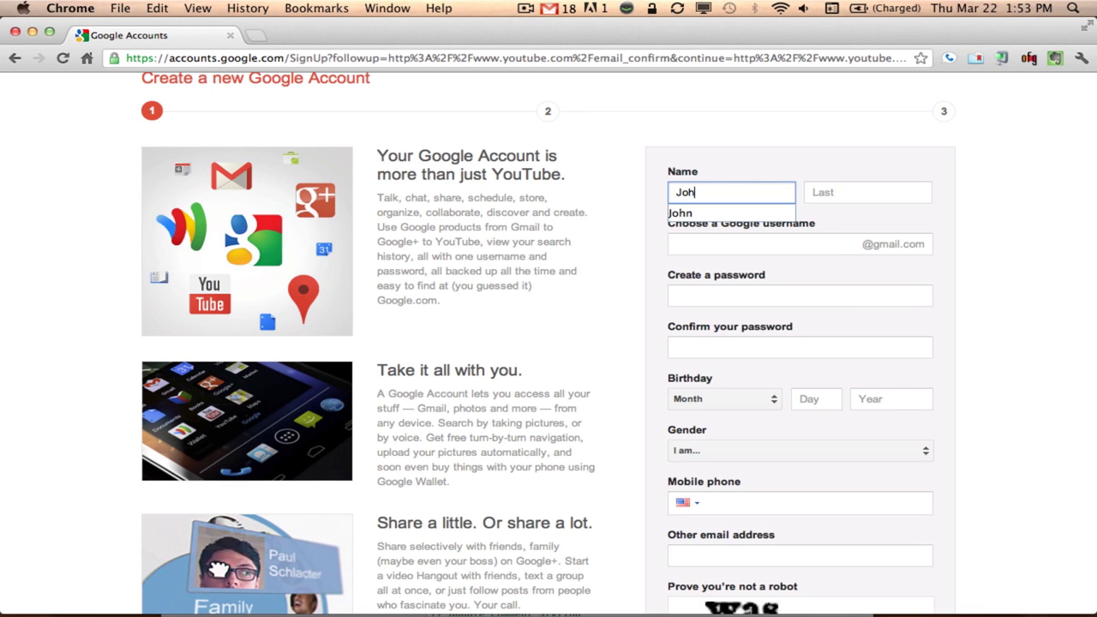
key("Tab")
type("Smith")
Choose the account username, then enter and confirm the password
key("Tab")
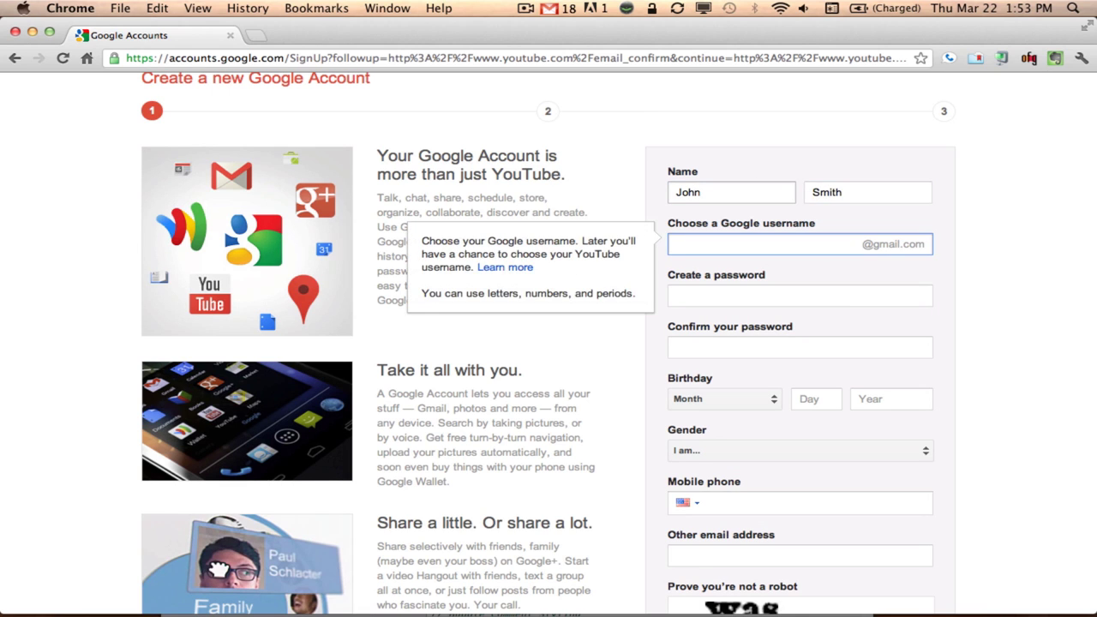
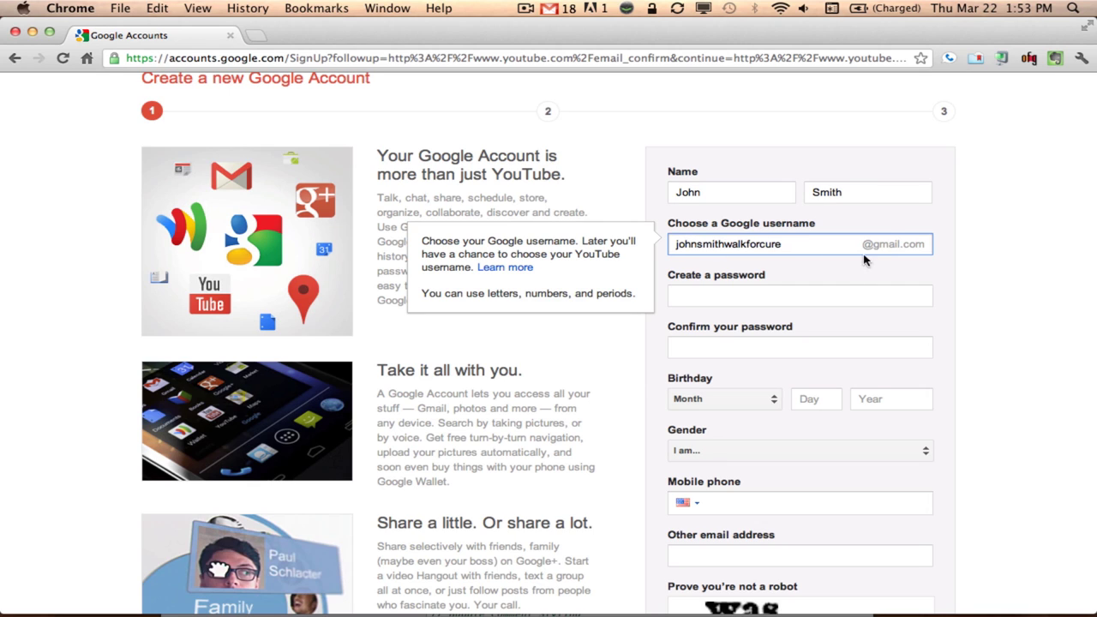
left_click(831, 291)
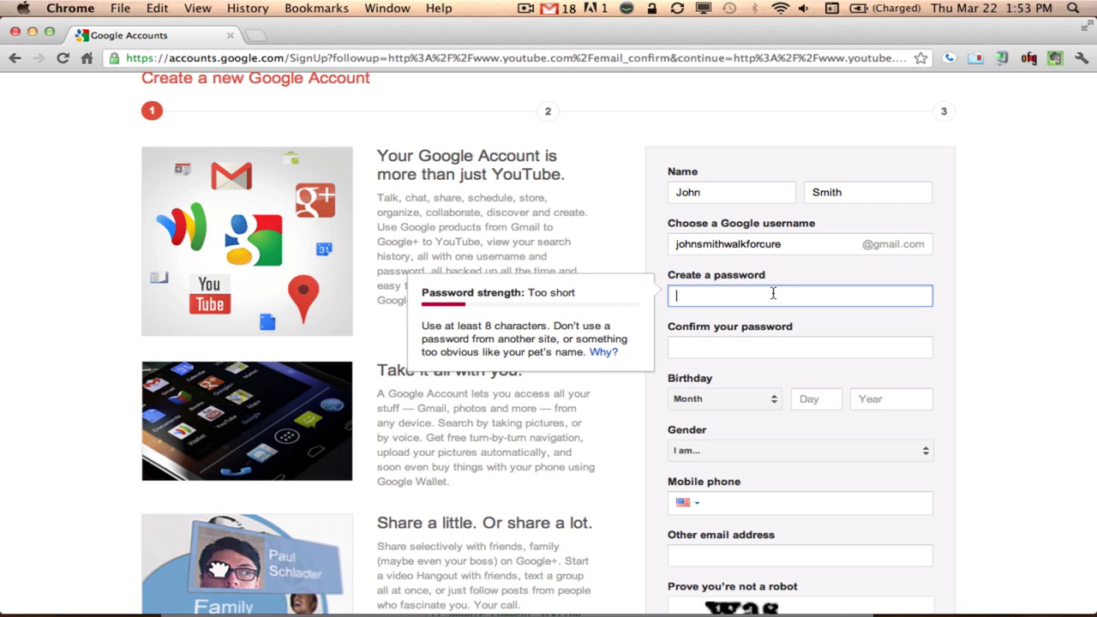
type("•••••••••")
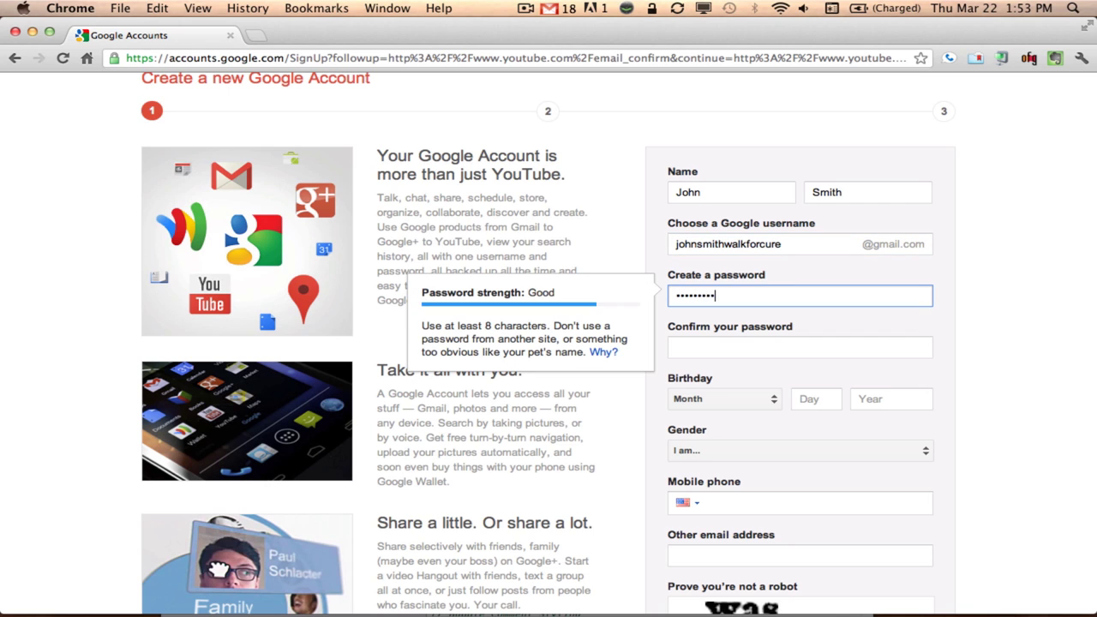
type("••••••••")
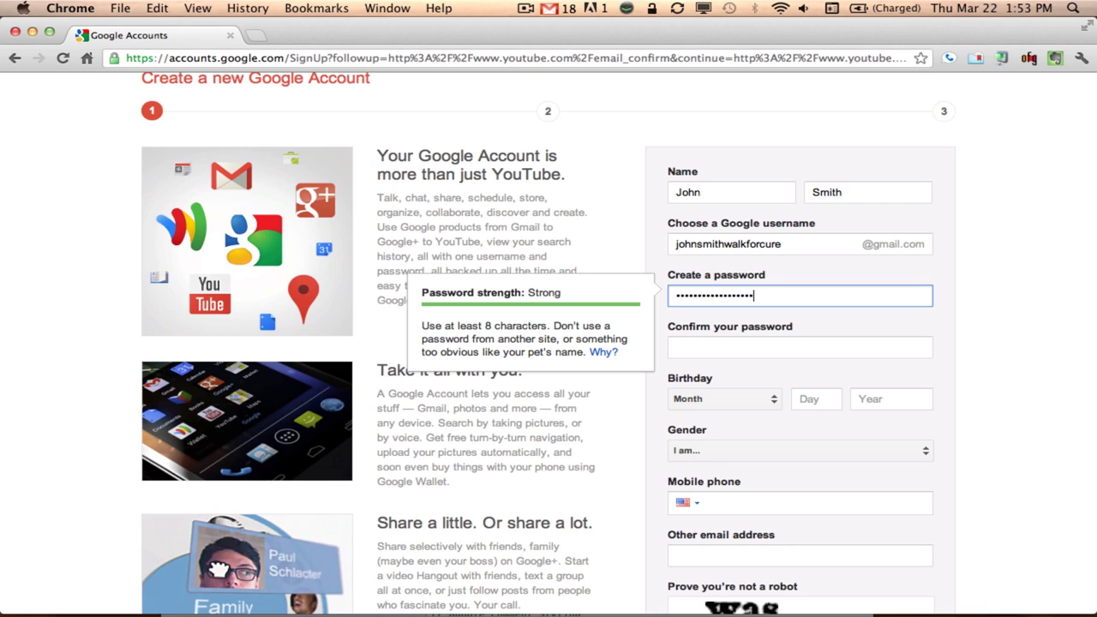
type("•••")
key("Tab")
type("••••••••••••••••••••")
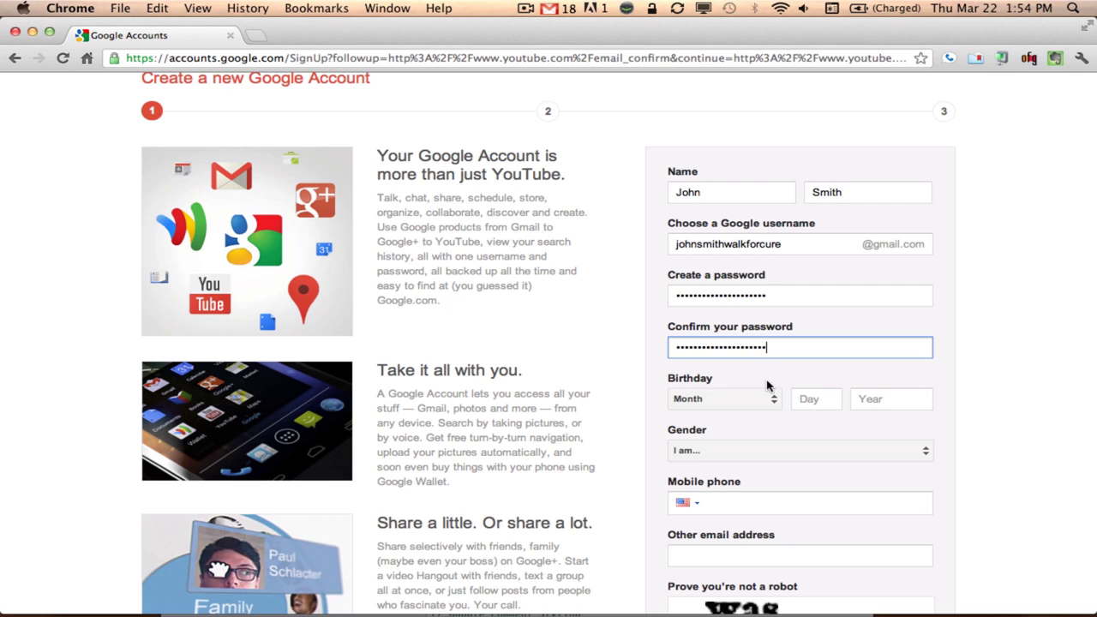
Fill in the birth date and choose Male as the gender
left_click(773, 398)
left_click(729, 396)
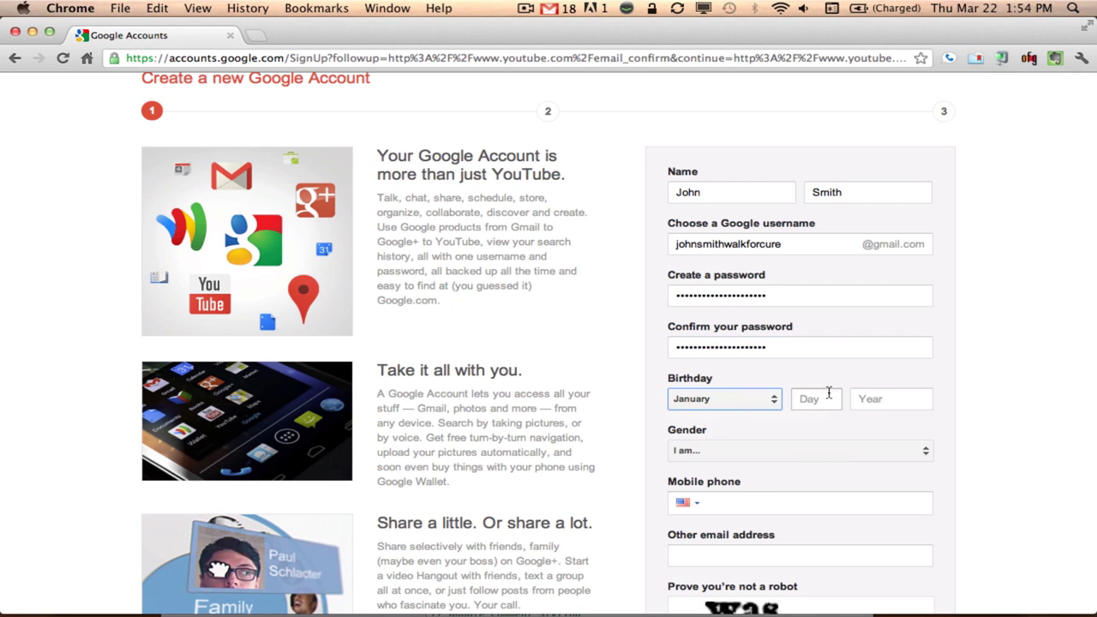
left_click(823, 397)
type("1")
left_click(874, 404)
type("1980")
key("Tab")
left_click(814, 456)
left_click(750, 458)
Answer the robot check and agree to the Terms of Service
scroll(1024, 446, "down", 2)
scroll(1024, 446, "down", 3)
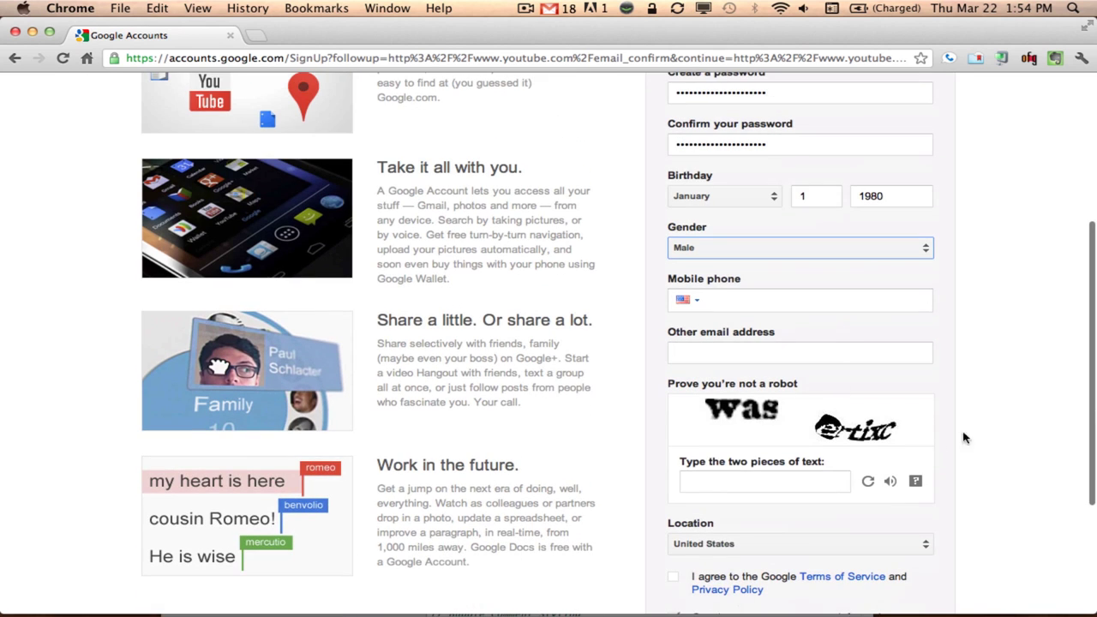
left_click(726, 297)
left_click(746, 349)
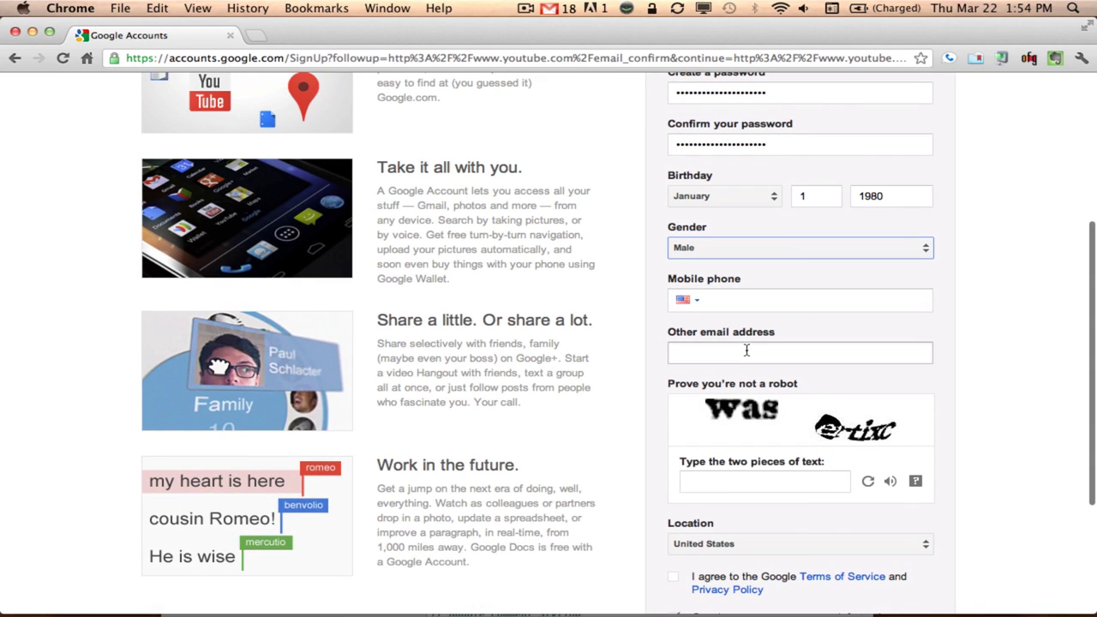
left_click(775, 482)
scroll(1000, 417, "down", 1)
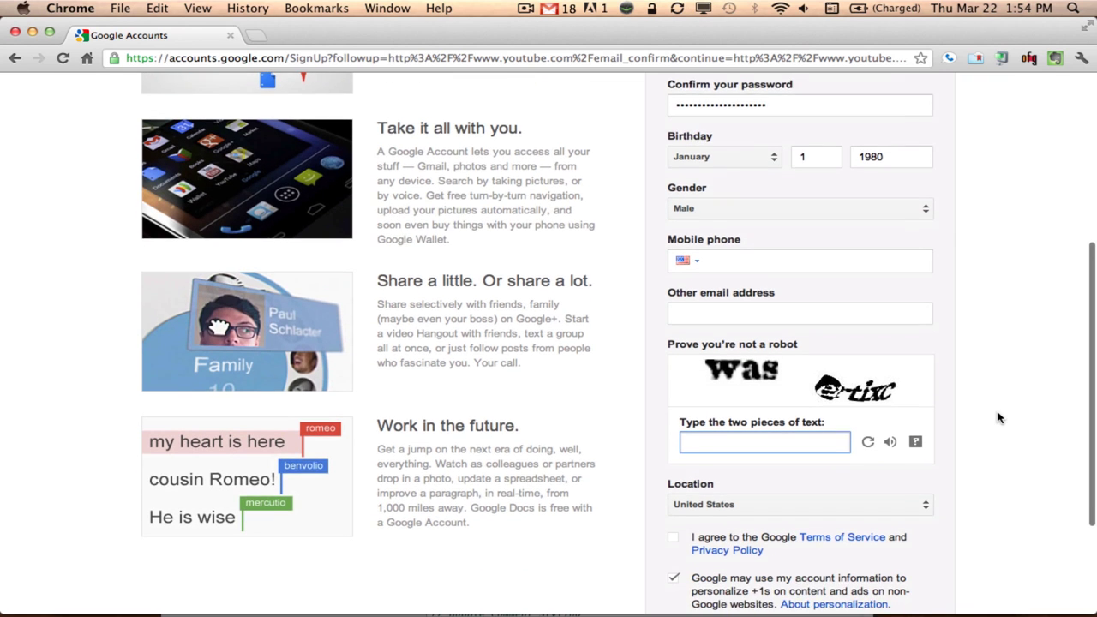
type("was ")
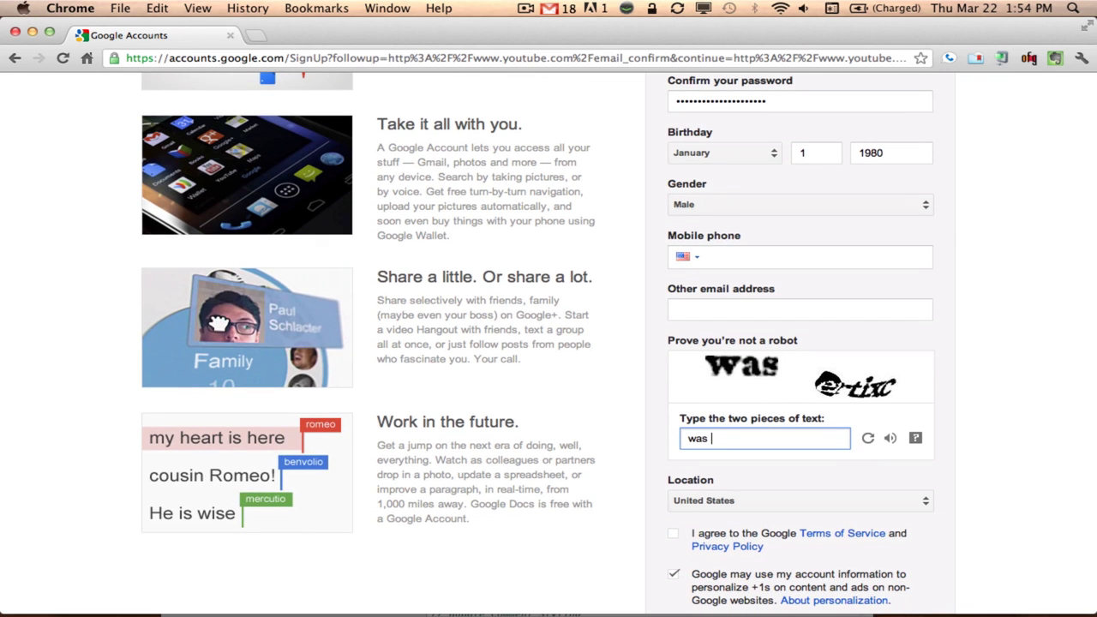
type("ertixc")
scroll(1054, 432, "down", 4)
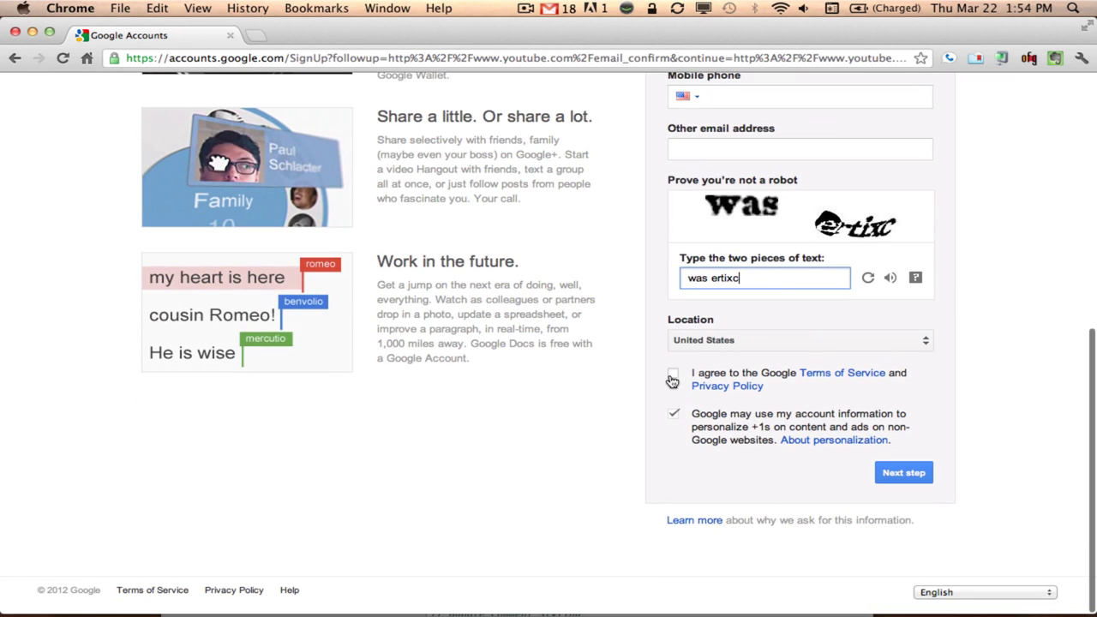
left_click(675, 375)
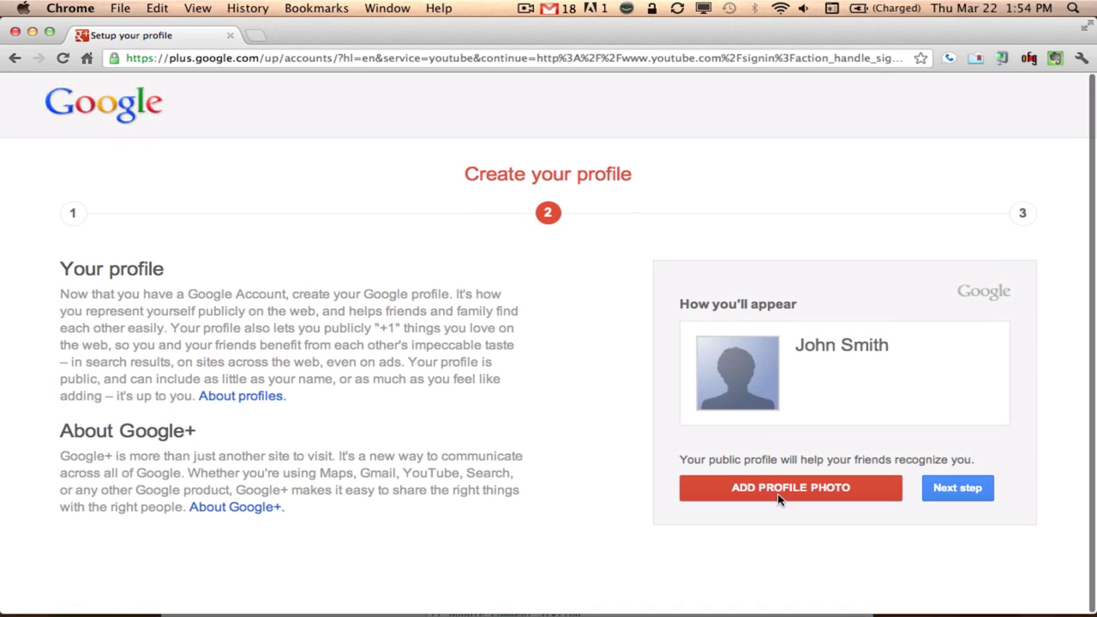
Skip the profile photo on Create your profile and finish account setup
left_click(963, 486)
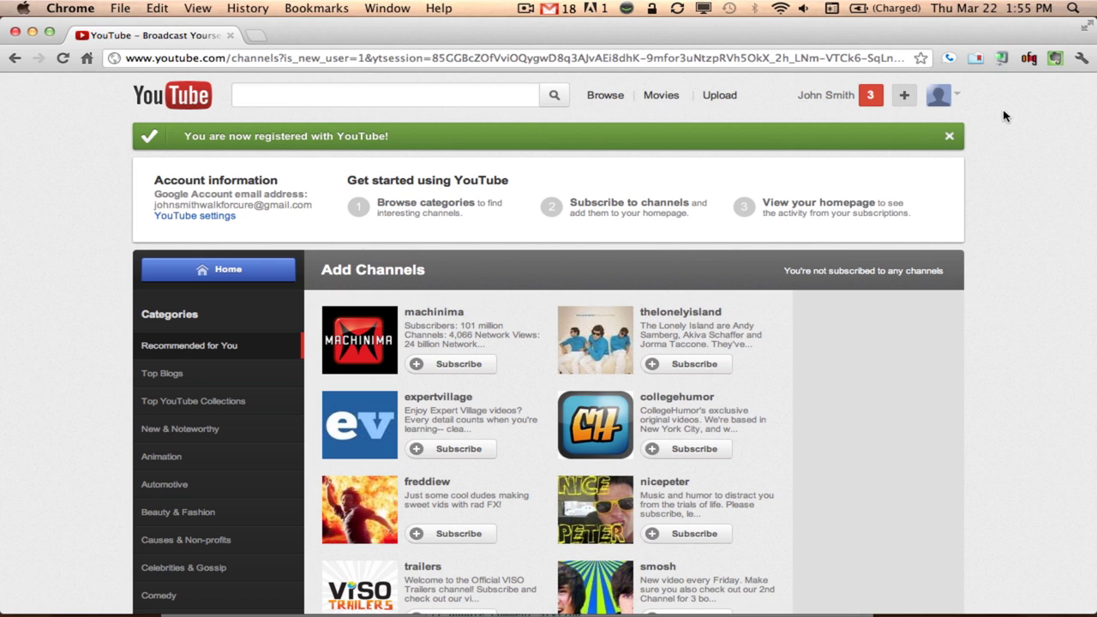
key("super+shift+2")
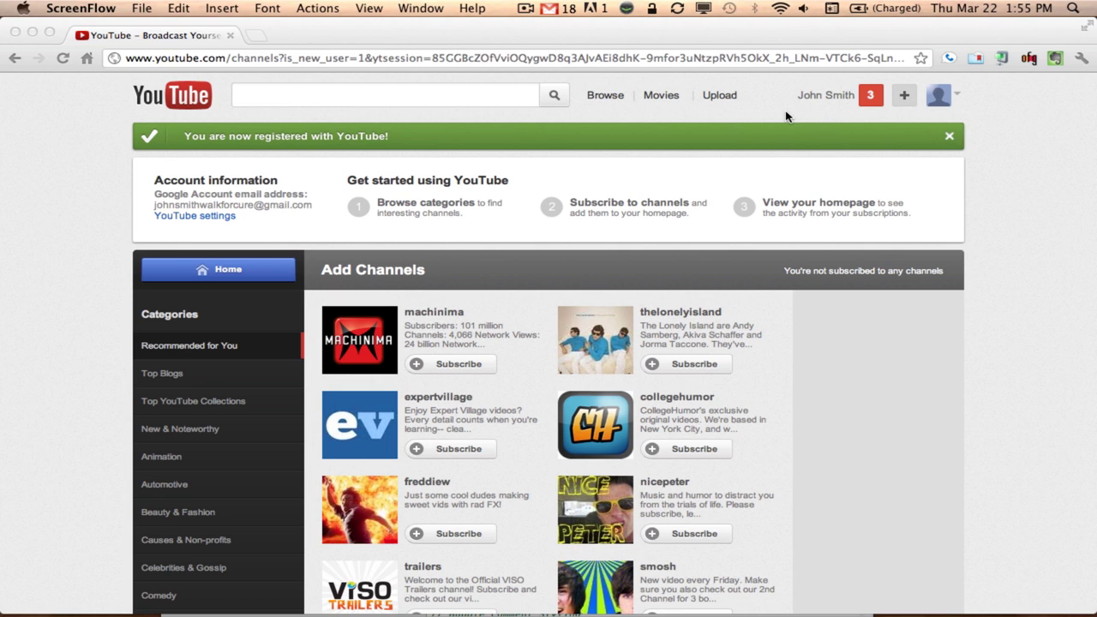
Go to Upload in the YouTube header to reach the create-channel page
left_click(718, 97)
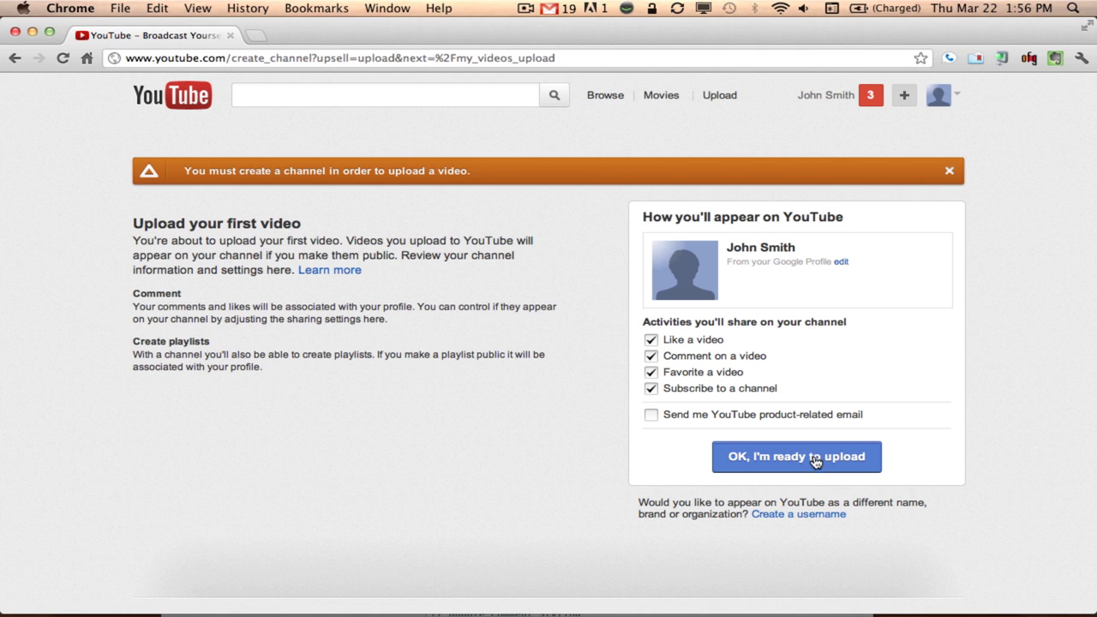
Confirm 'OK, I'm ready to upload' to create the channel
left_click(815, 462)
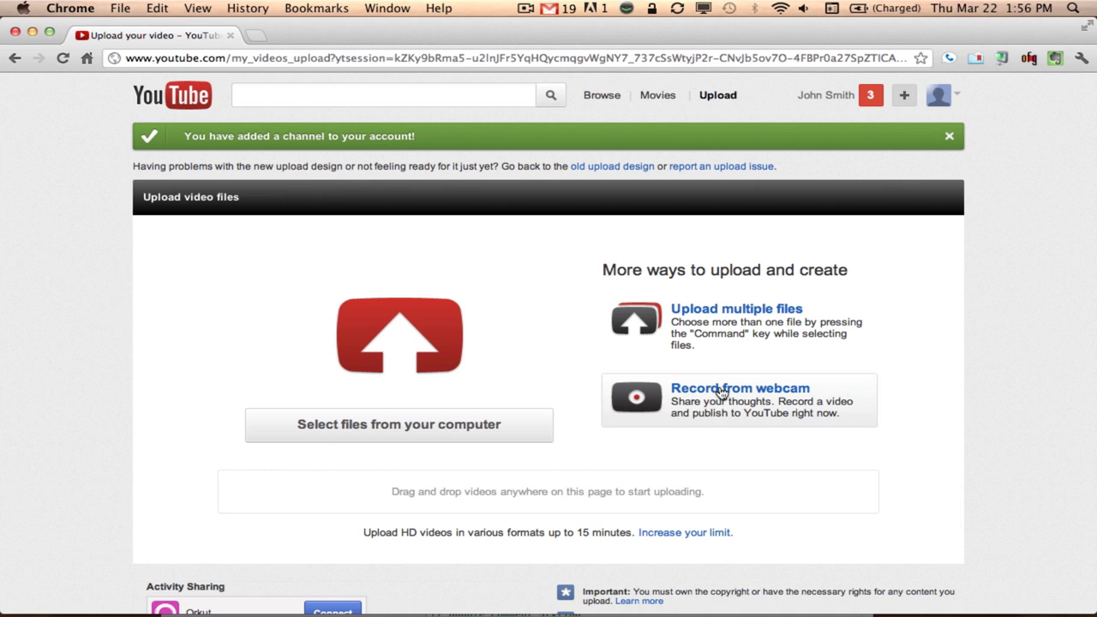
Record a roughly 9-second clip from the webcam
left_click(646, 405)
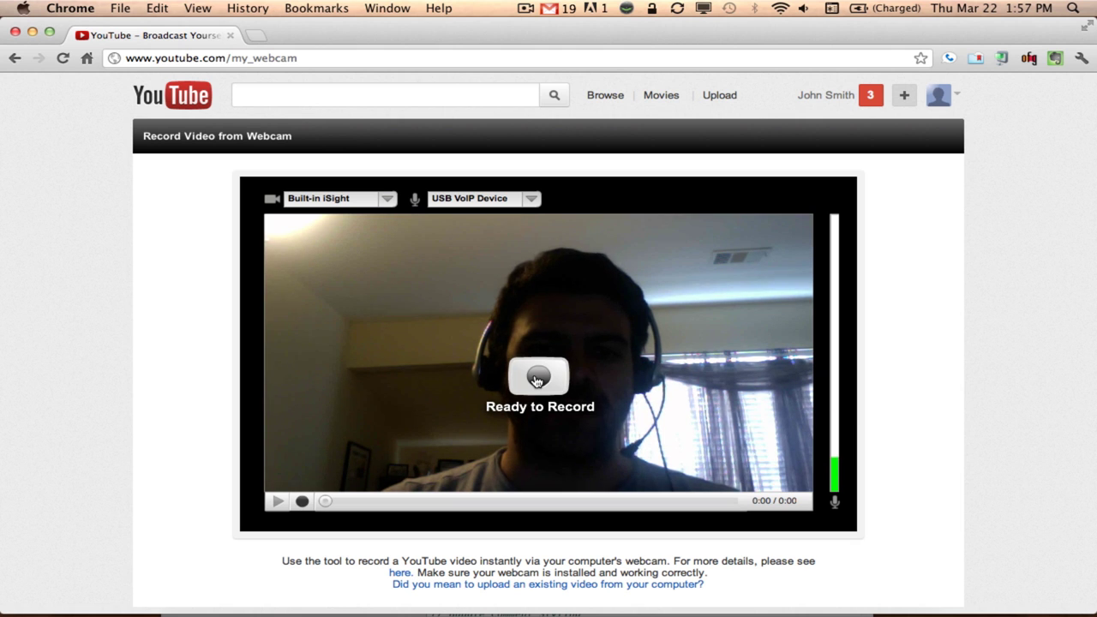
left_click(537, 379)
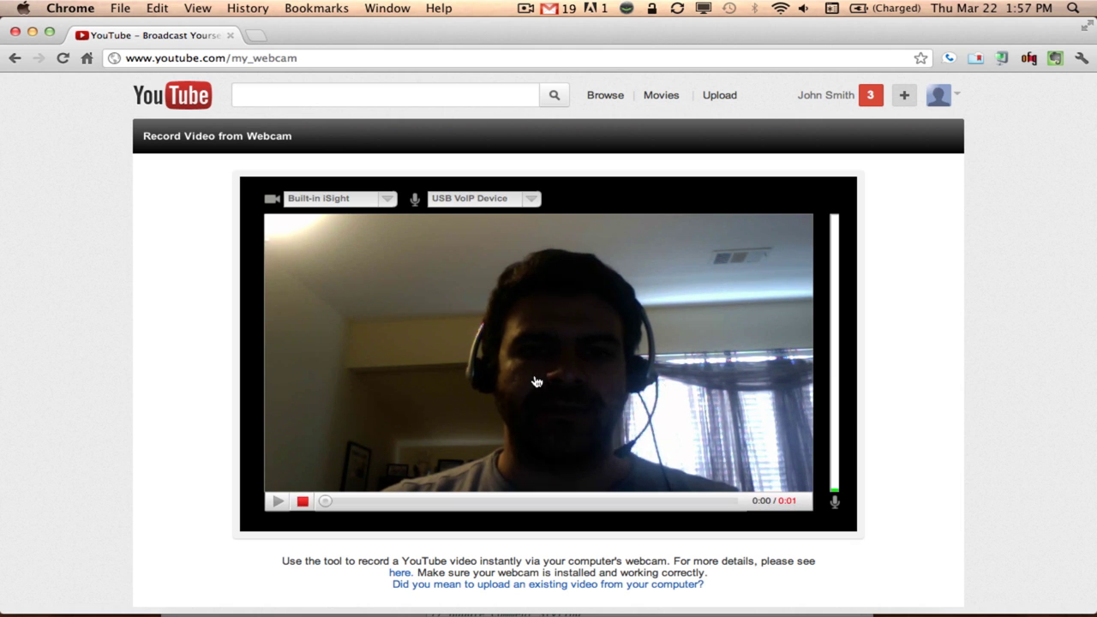
left_click(304, 503)
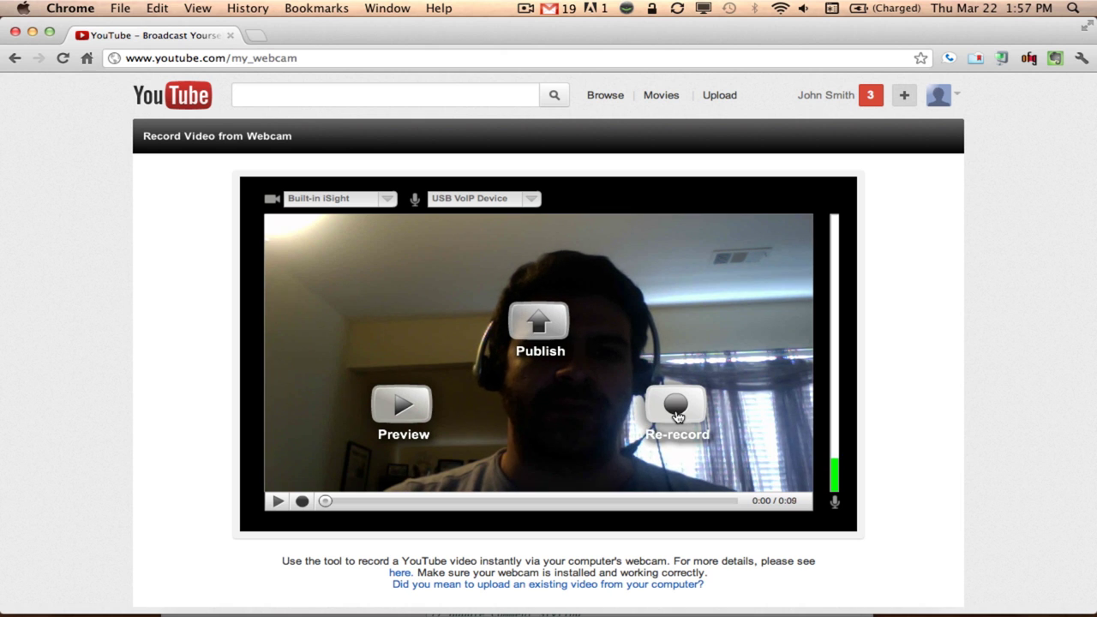
Publish the recording, retitle it to end 'I walk for my friends', and clear the description
left_click(538, 324)
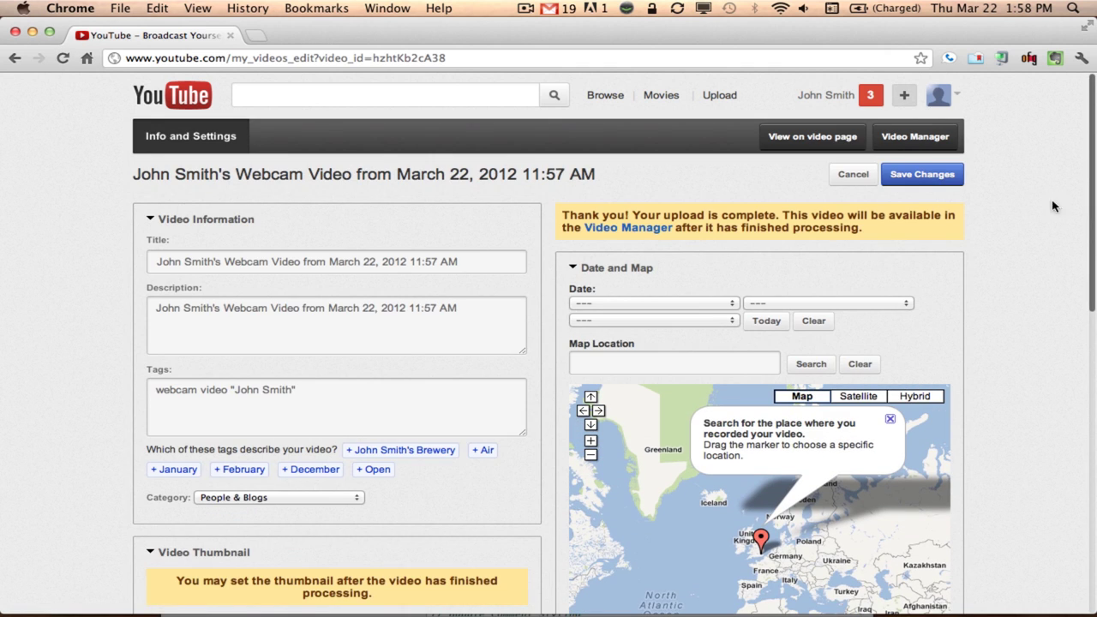
scroll(1024, 202, "down", 1)
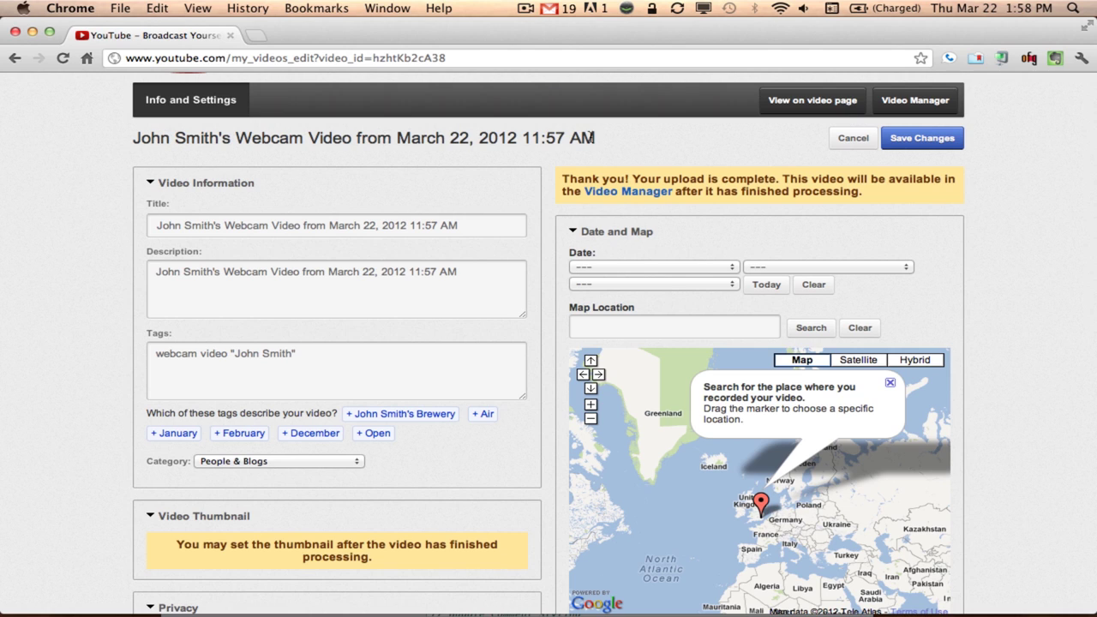
triple_click(194, 227)
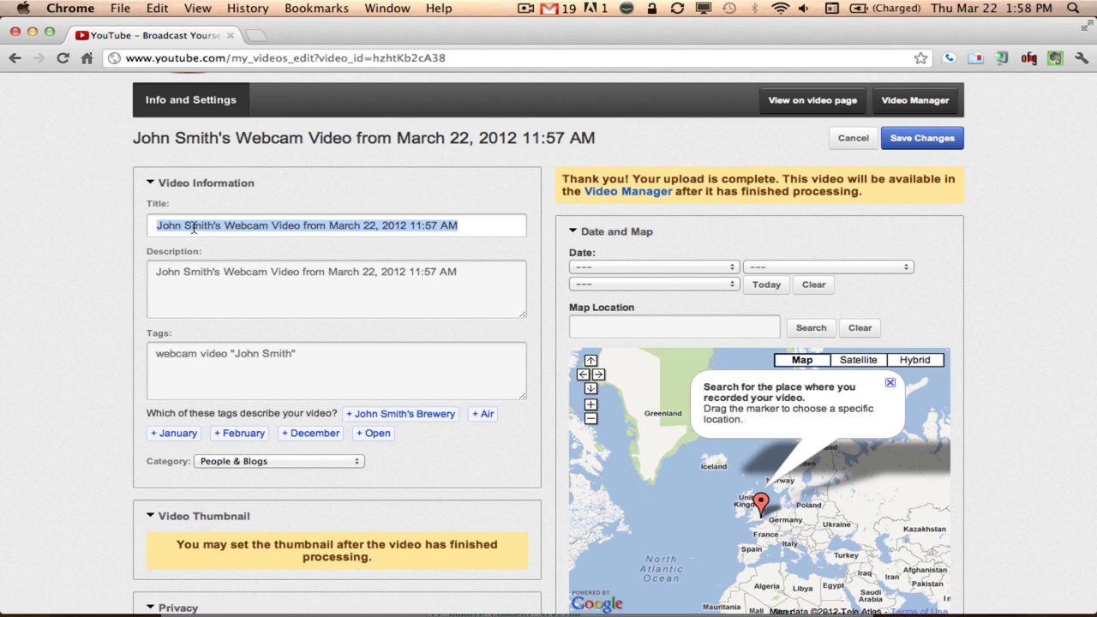
type("John Smith - I walk")
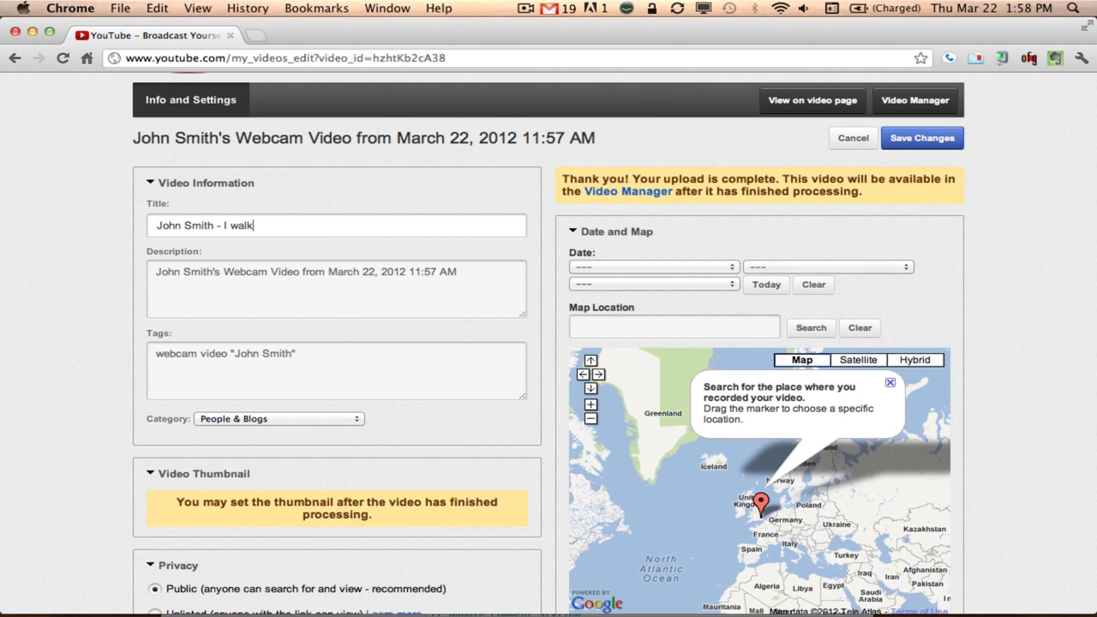
type(" for my friends")
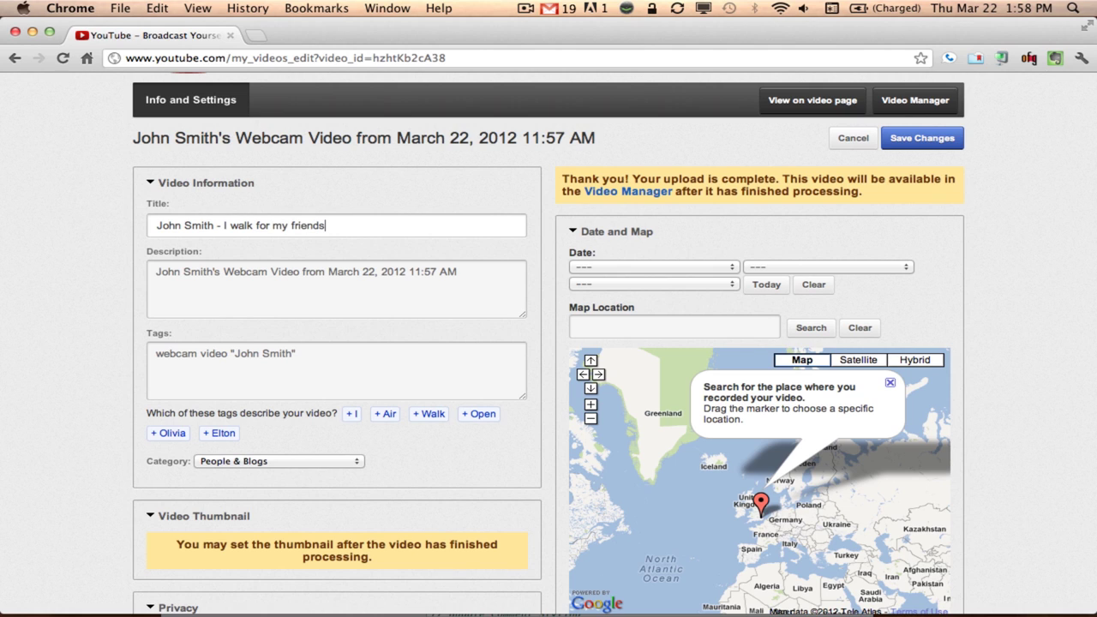
left_click(336, 288)
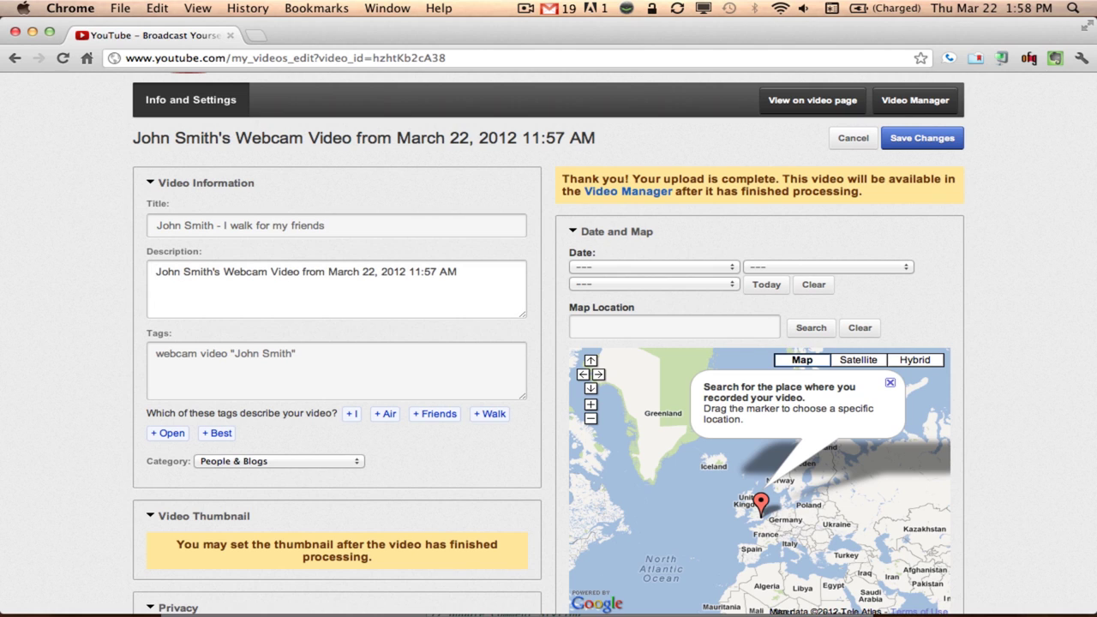
key("super+a")
key("BackSpace")
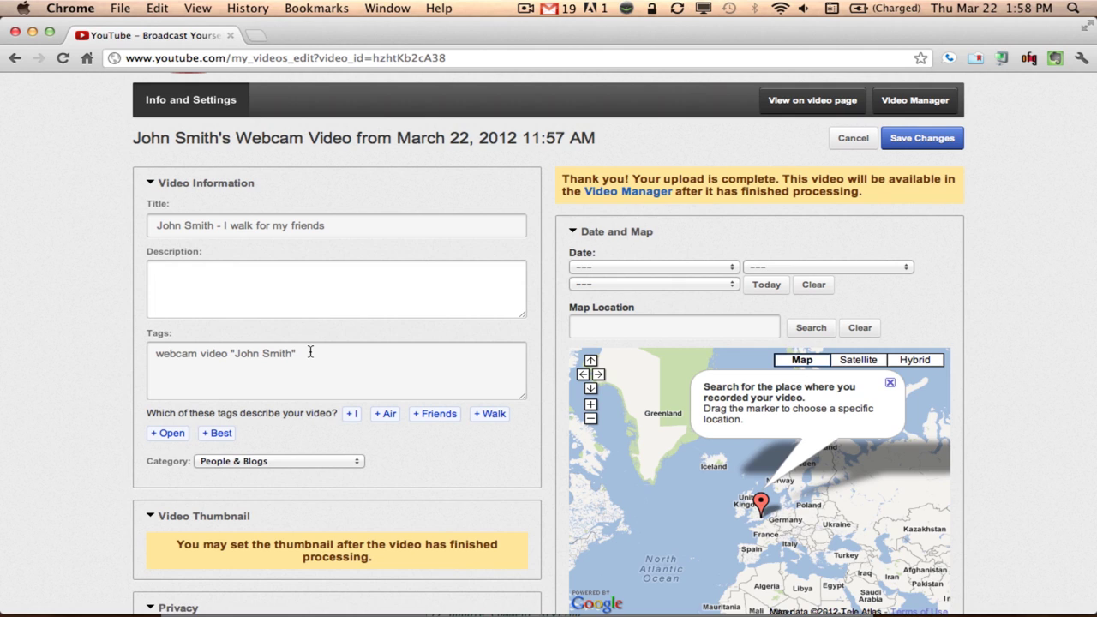
Replace the tags with 'scleroderma, walk for cure' and set category to Nonprofits & Activism
left_click(310, 351)
key("super+a")
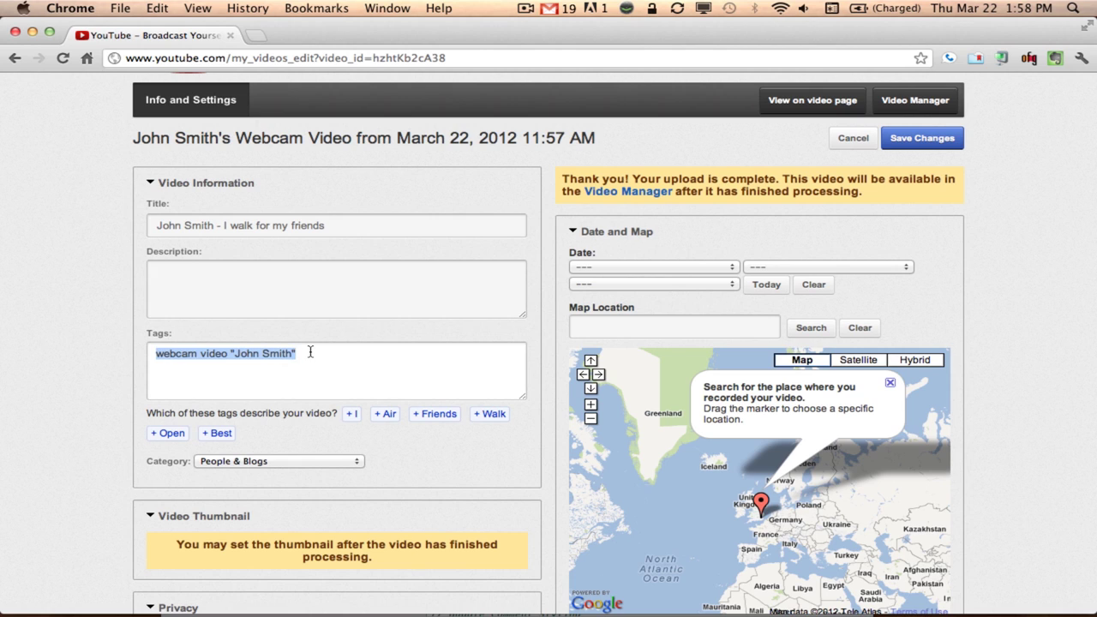
type("scleroderma, walk for cure")
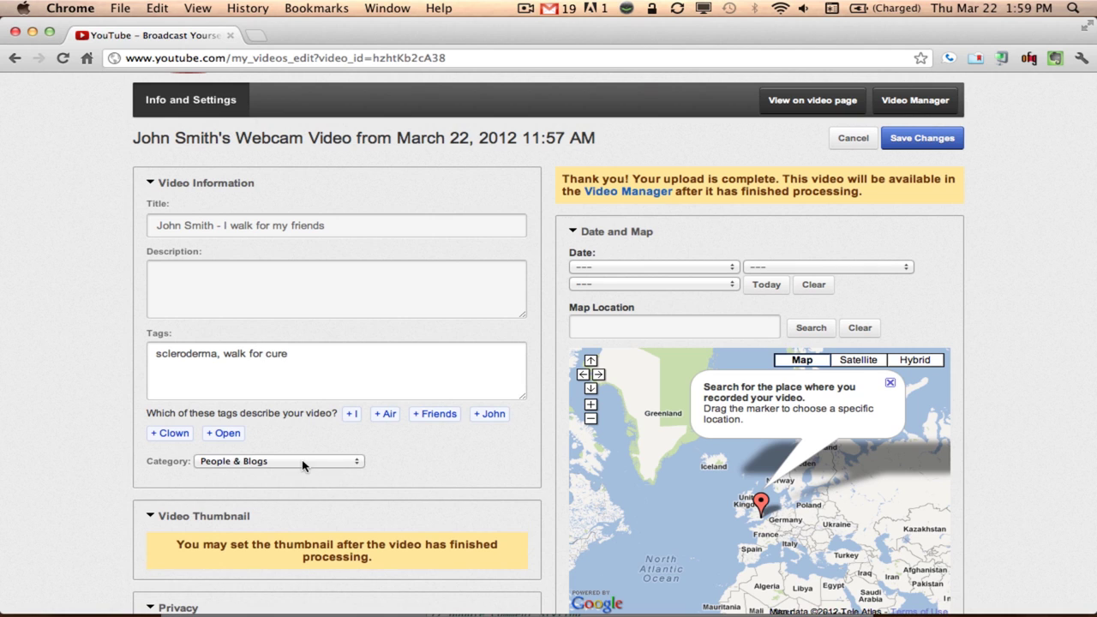
left_click(301, 465)
left_click(293, 445)
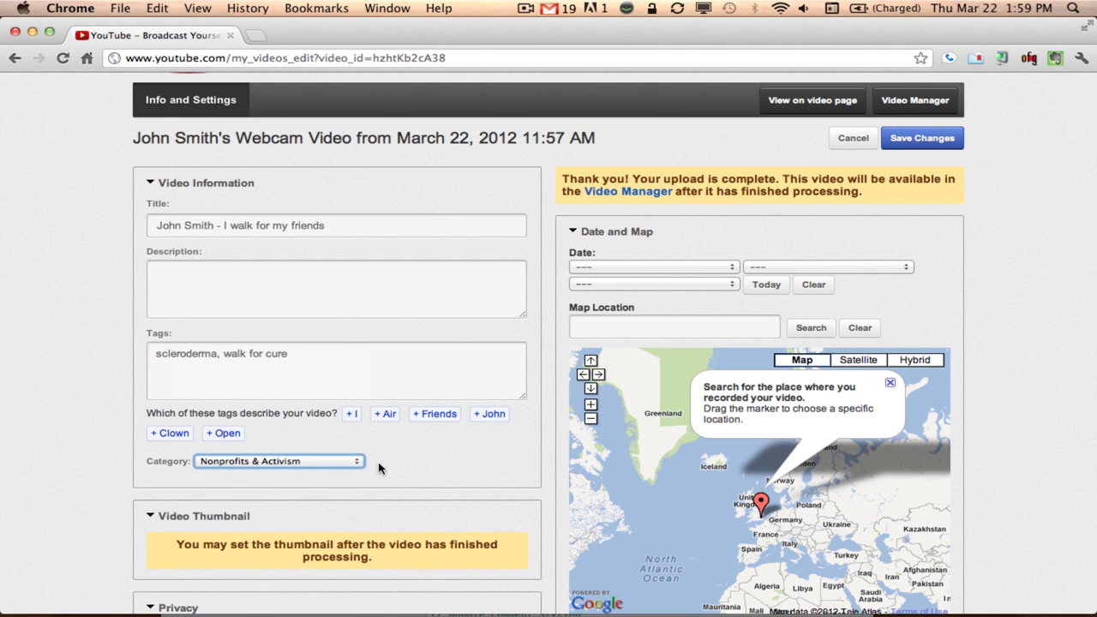
Expand the License, Comments, Comment Voting, Video Responses, Ratings, Embedding and Syndication sections
scroll(462, 461, "down", 6)
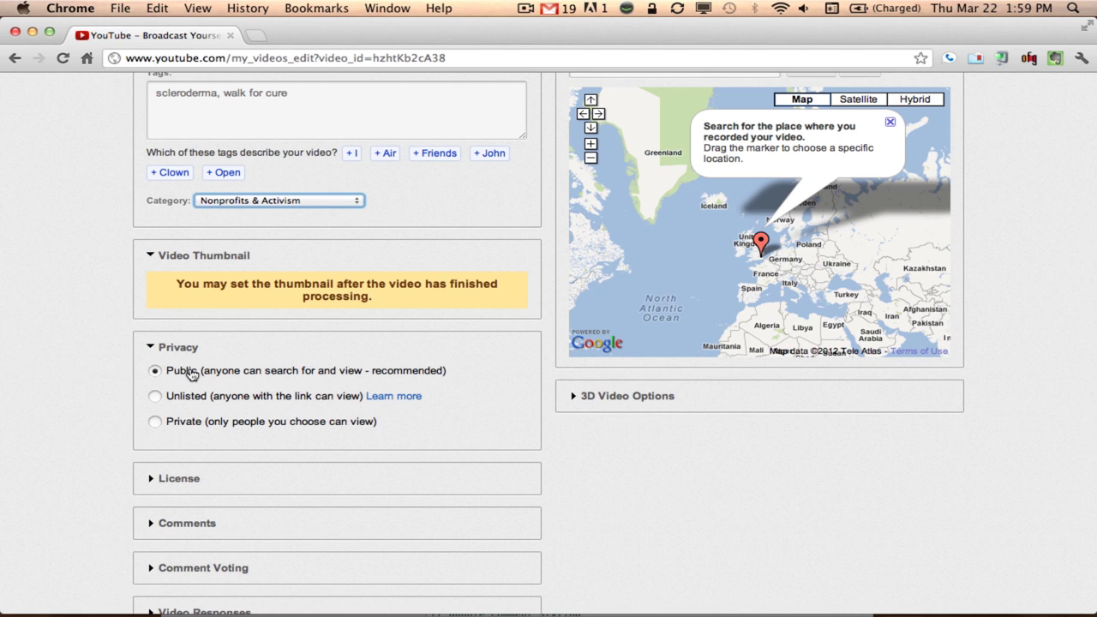
left_click(151, 478)
scroll(152, 482, "down", 2)
scroll(153, 482, "down", 3)
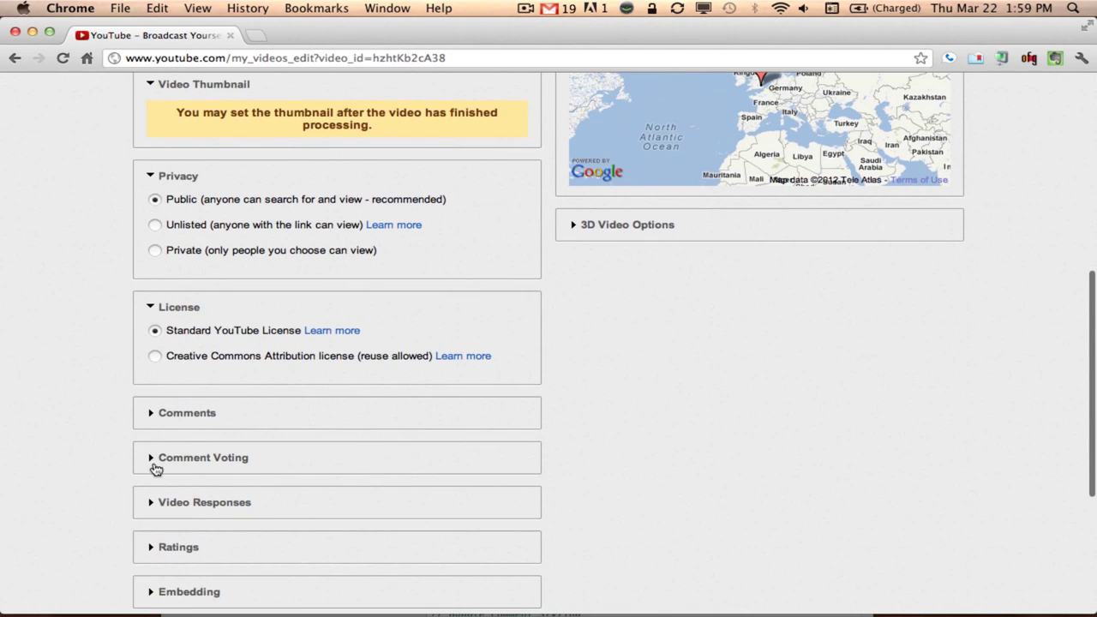
left_click(153, 415)
scroll(154, 416, "down", 4)
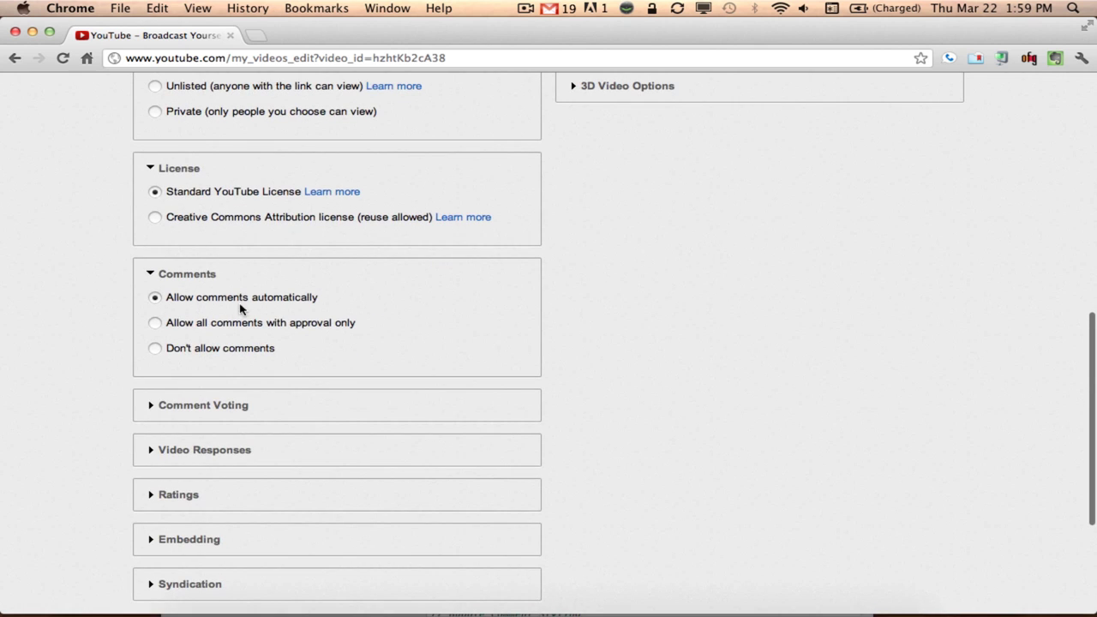
left_click(154, 405)
scroll(155, 409, "down", 3)
left_click(153, 402)
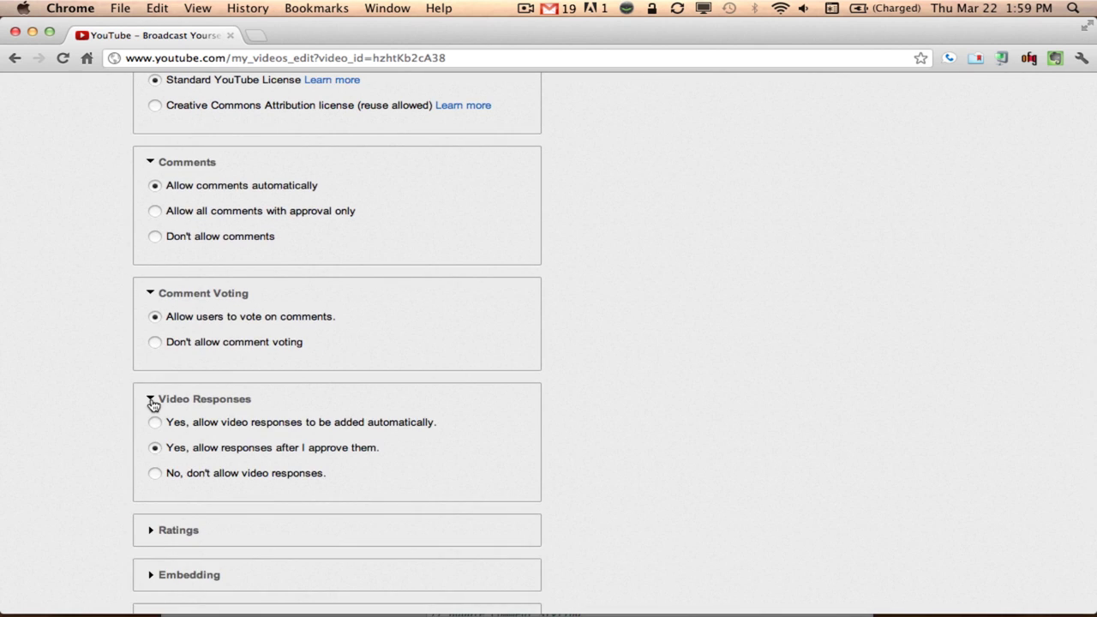
scroll(152, 405, "down", 2)
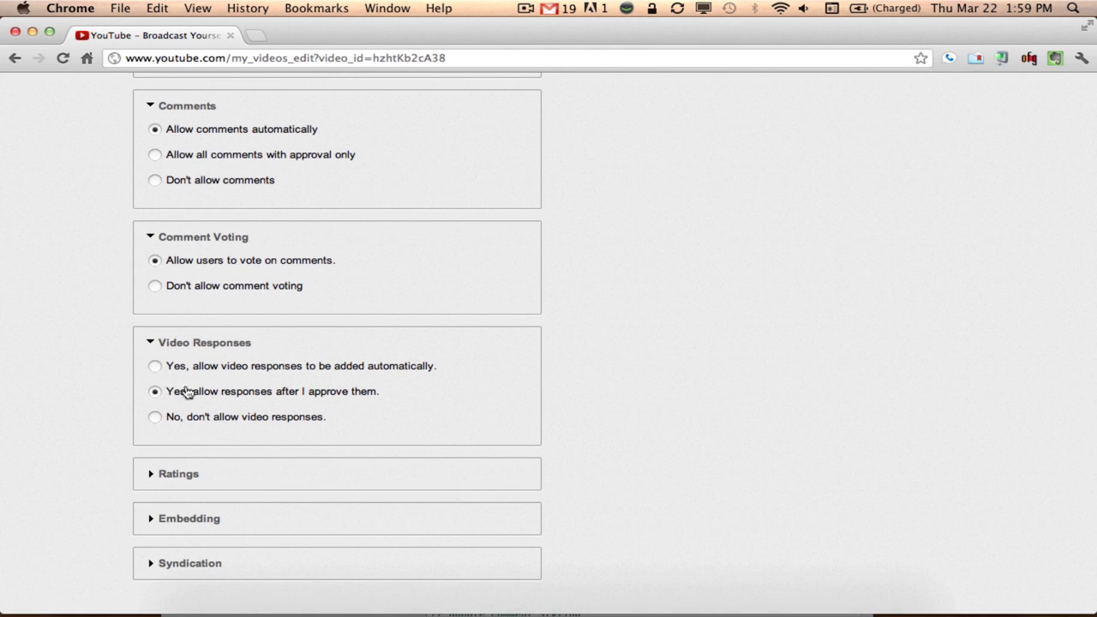
scroll(277, 406, "down", 2)
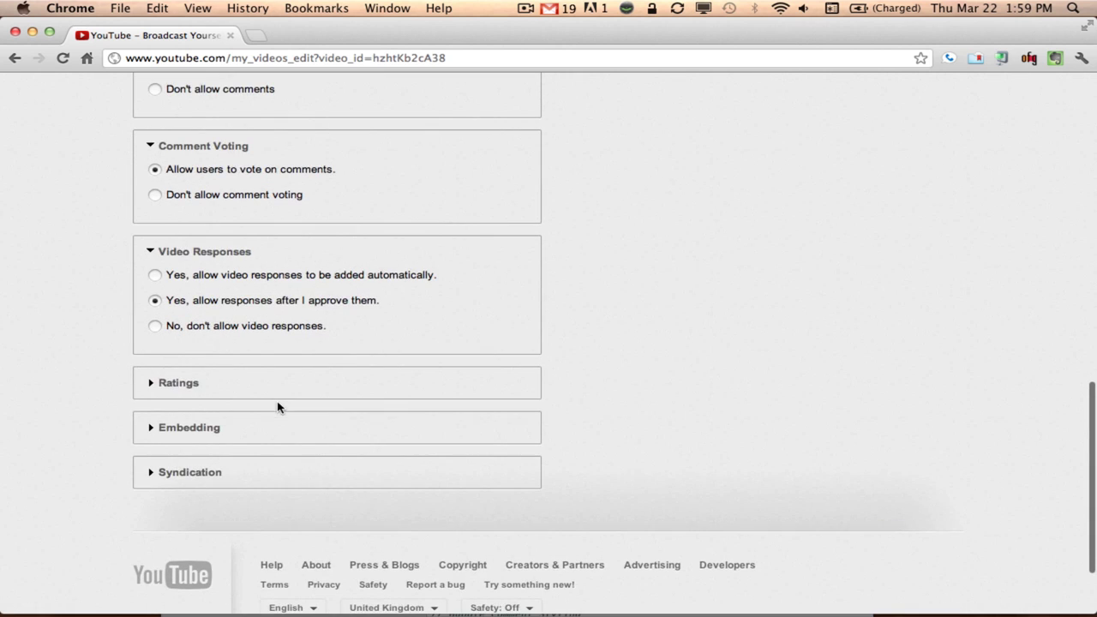
left_click(153, 383)
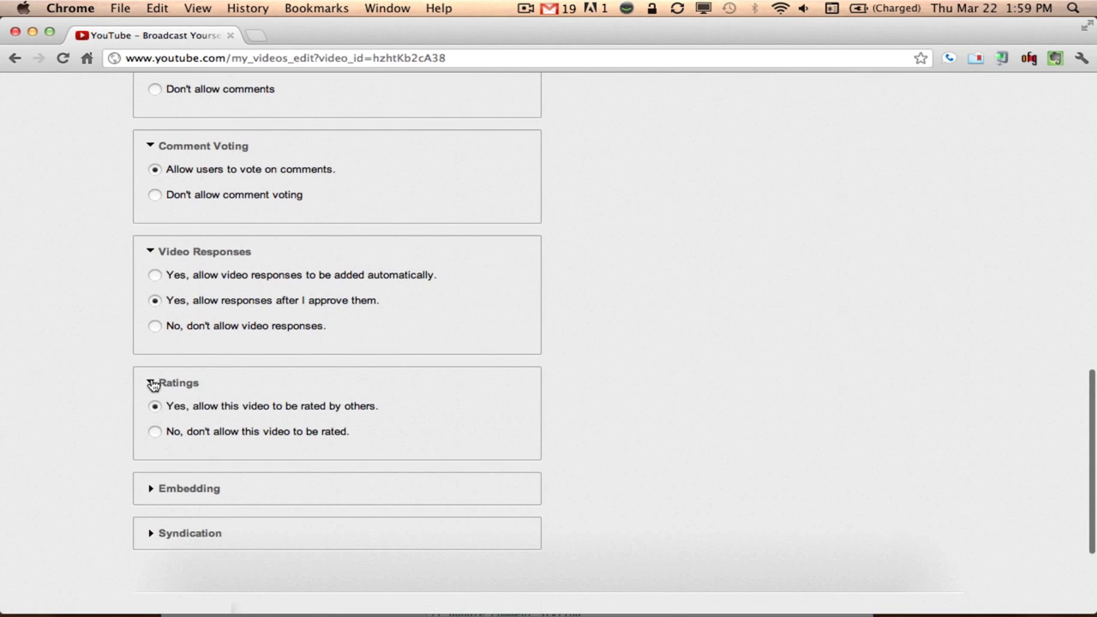
left_click(152, 488)
scroll(184, 487, "down", 2)
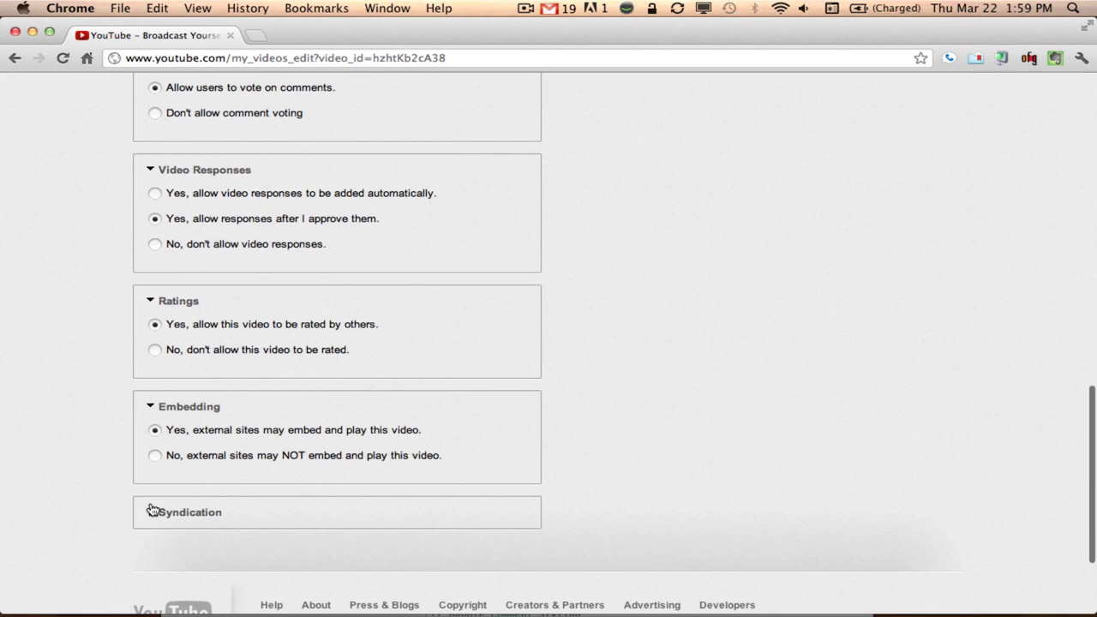
left_click(152, 511)
scroll(636, 403, "up", 10)
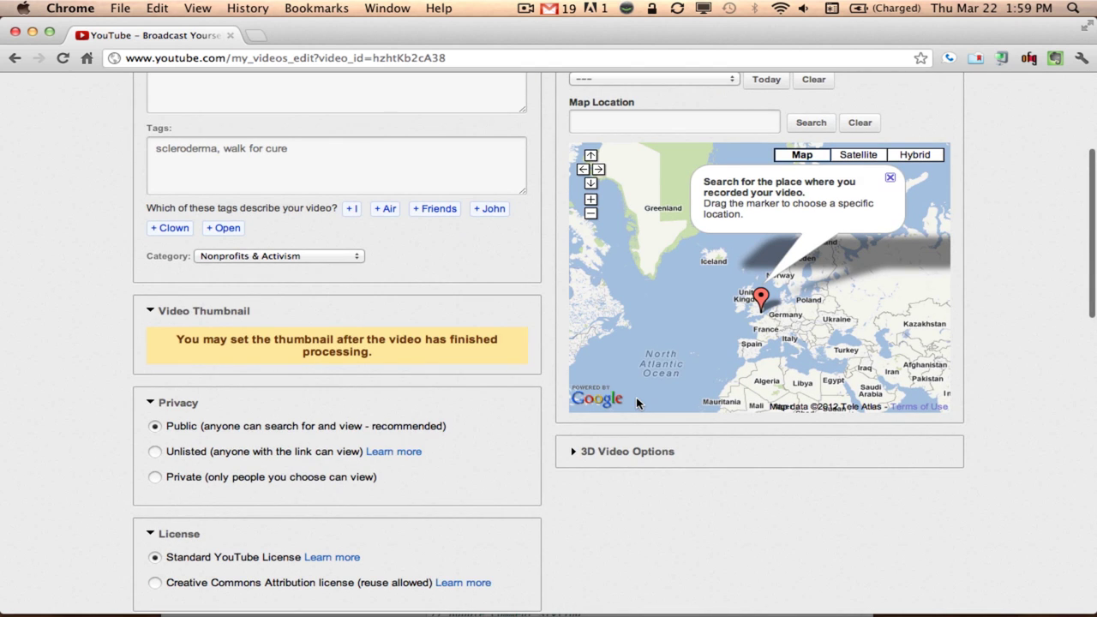
Set the video's recording date to March 22, 2012
scroll(619, 298, "up", 5)
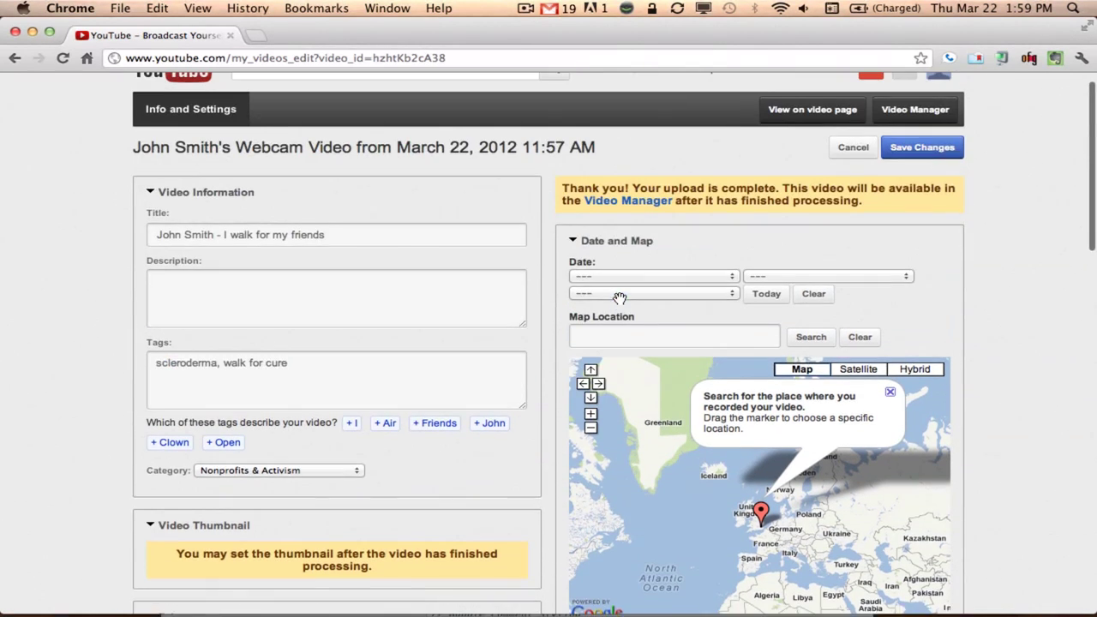
scroll(619, 297, "up", 1)
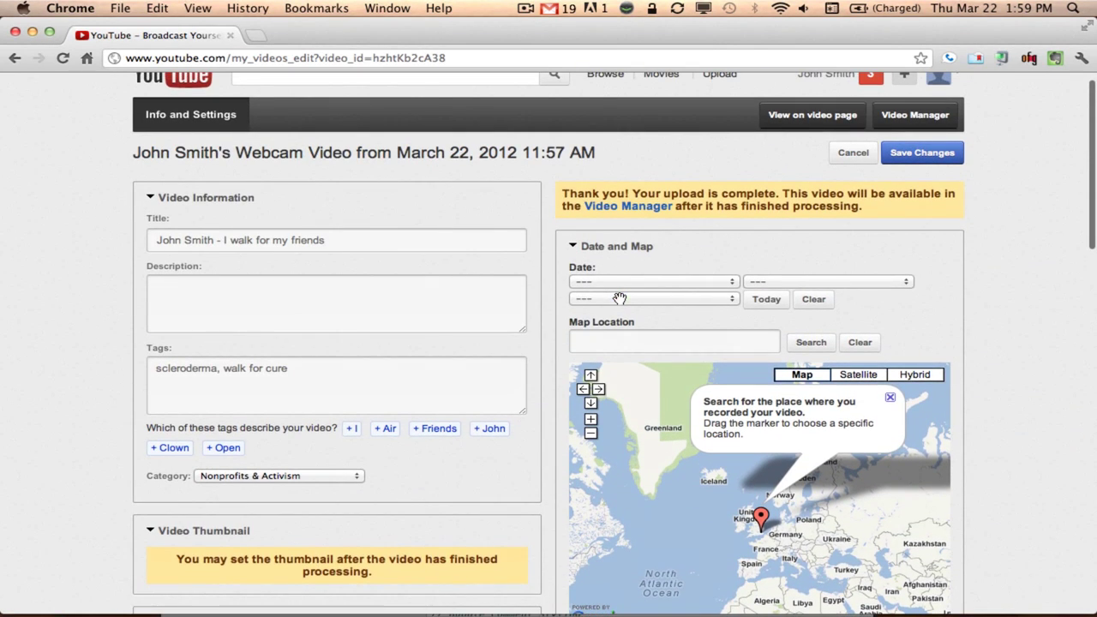
left_click(688, 284)
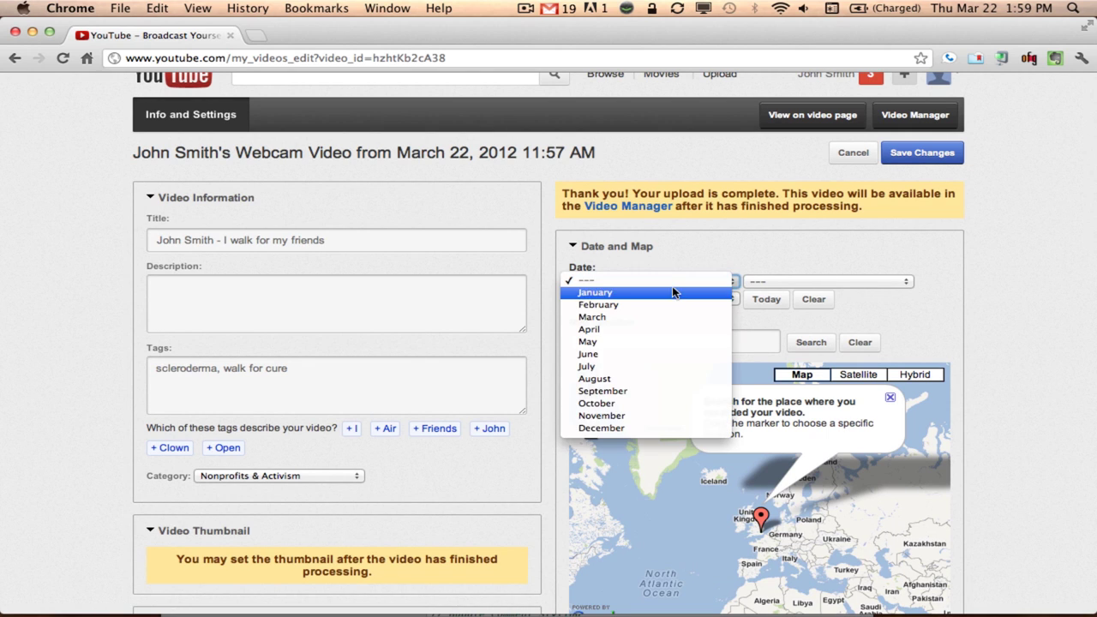
left_click(661, 314)
left_click(811, 282)
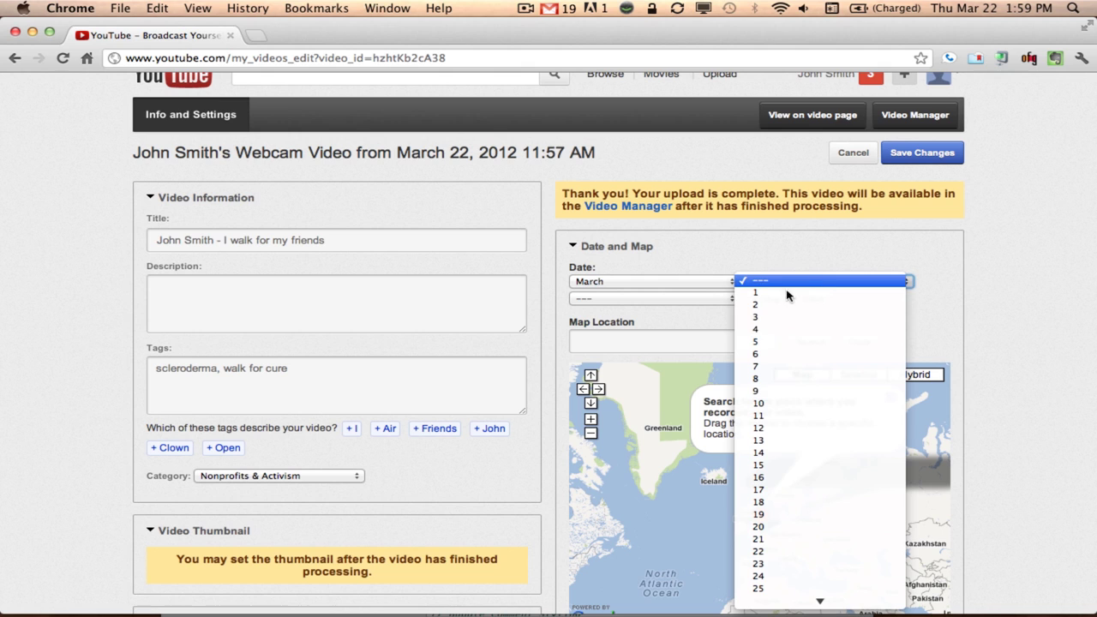
left_click(770, 551)
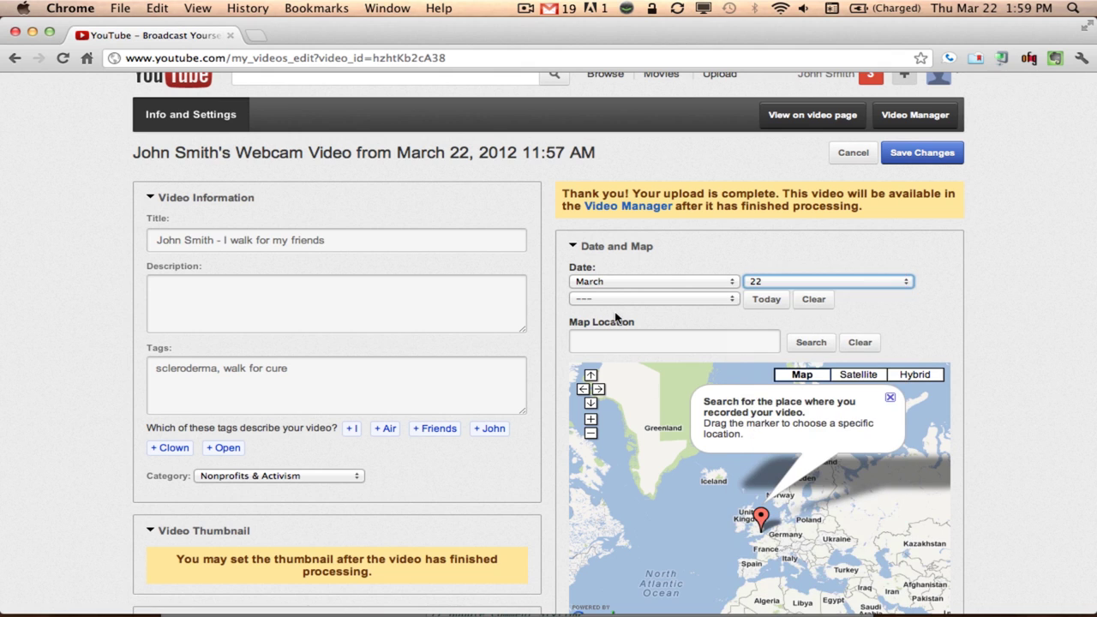
left_click(617, 300)
left_click(617, 309)
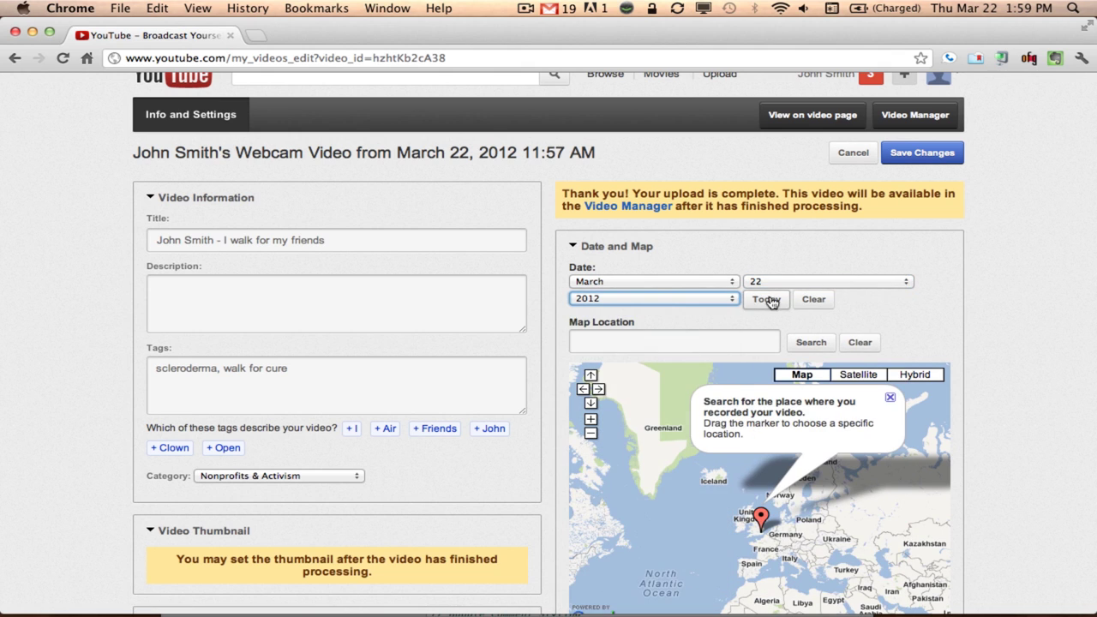
left_click(765, 308)
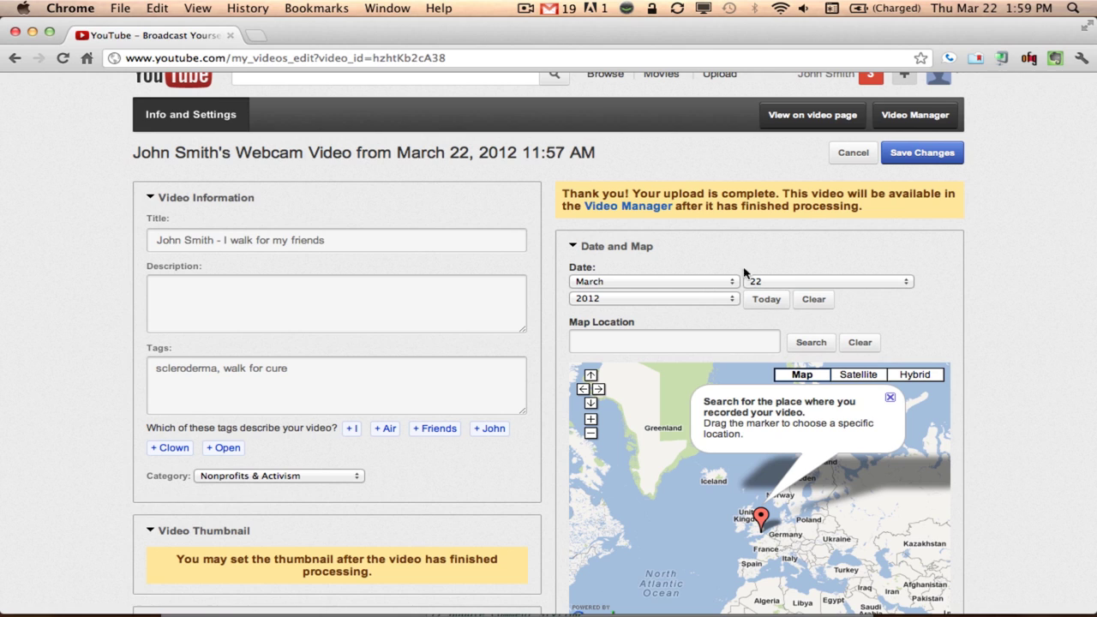
Set the map location to 'nashville, tn' and dismiss the confirmation message
left_click(703, 342)
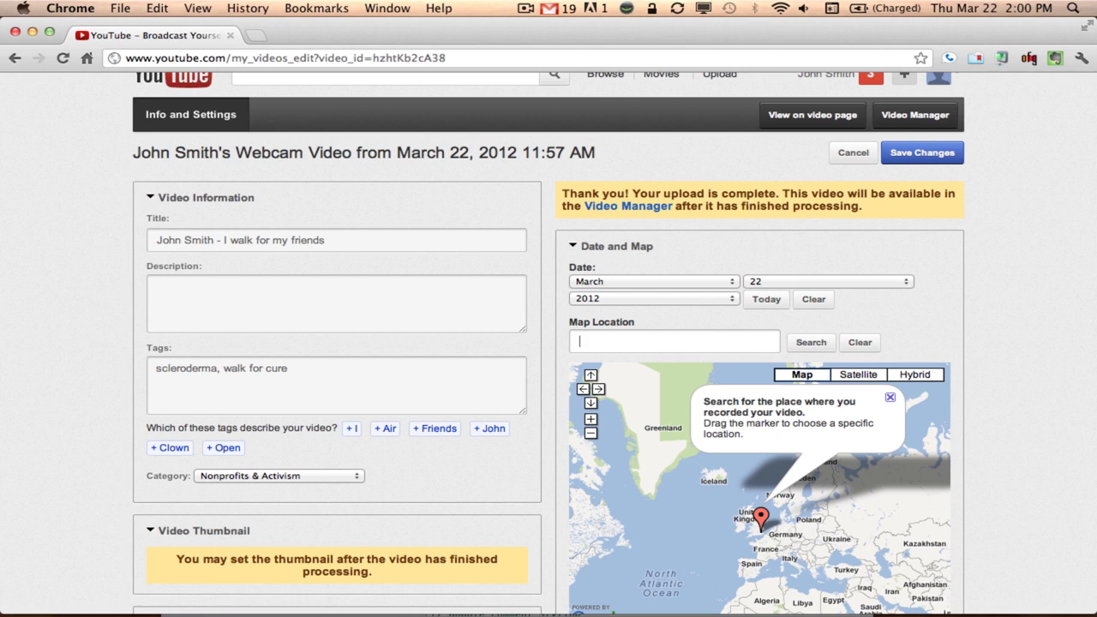
type("nashville, tn")
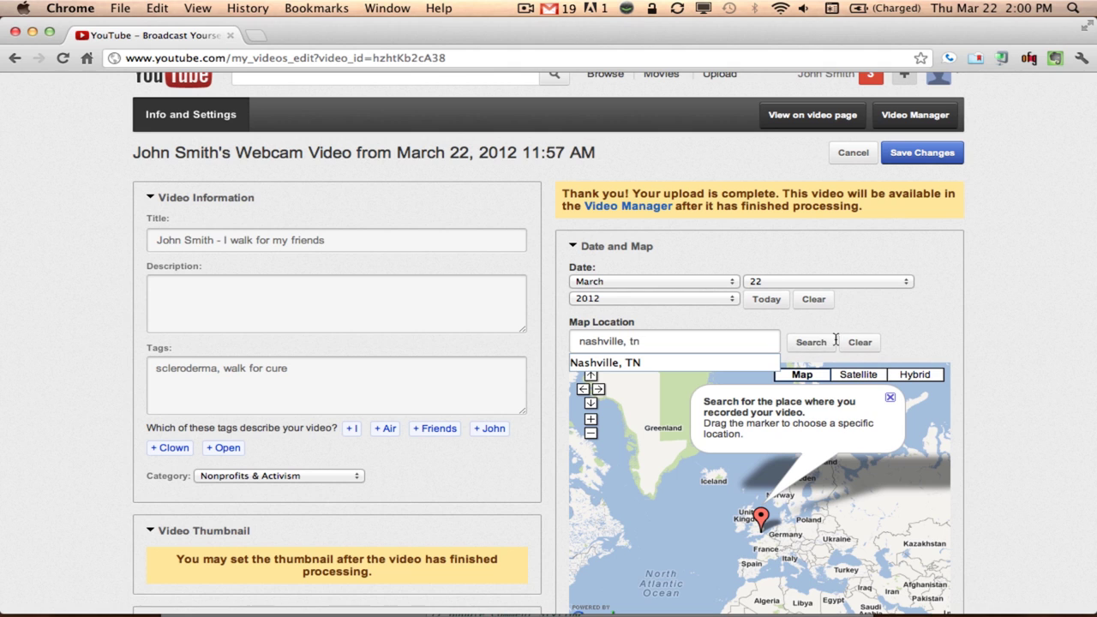
left_click(809, 342)
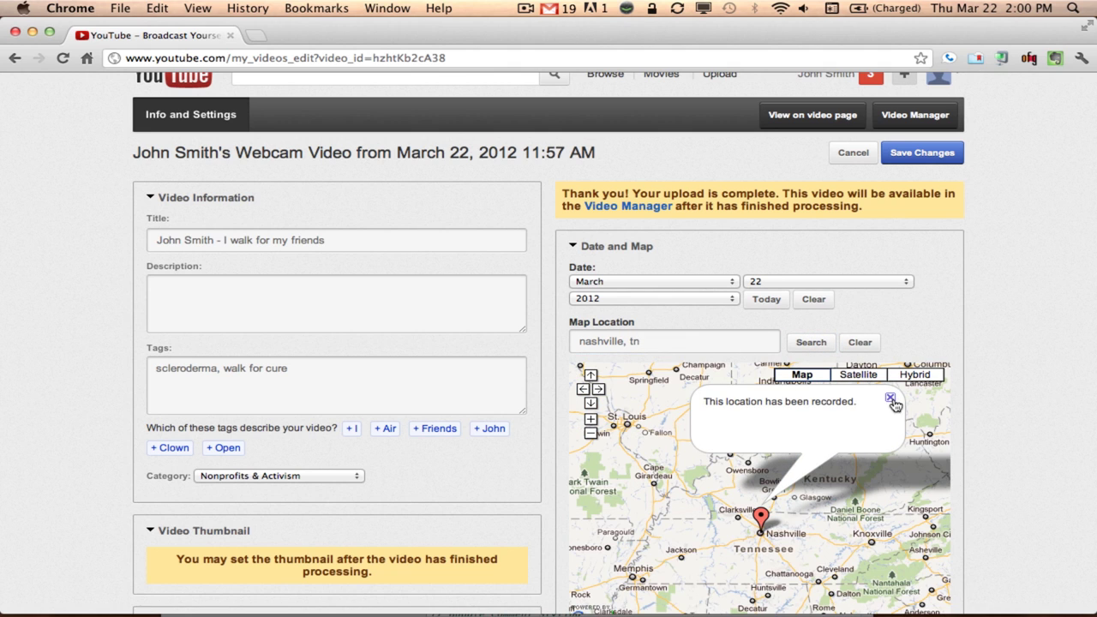
left_click(890, 397)
scroll(932, 320, "down", 5)
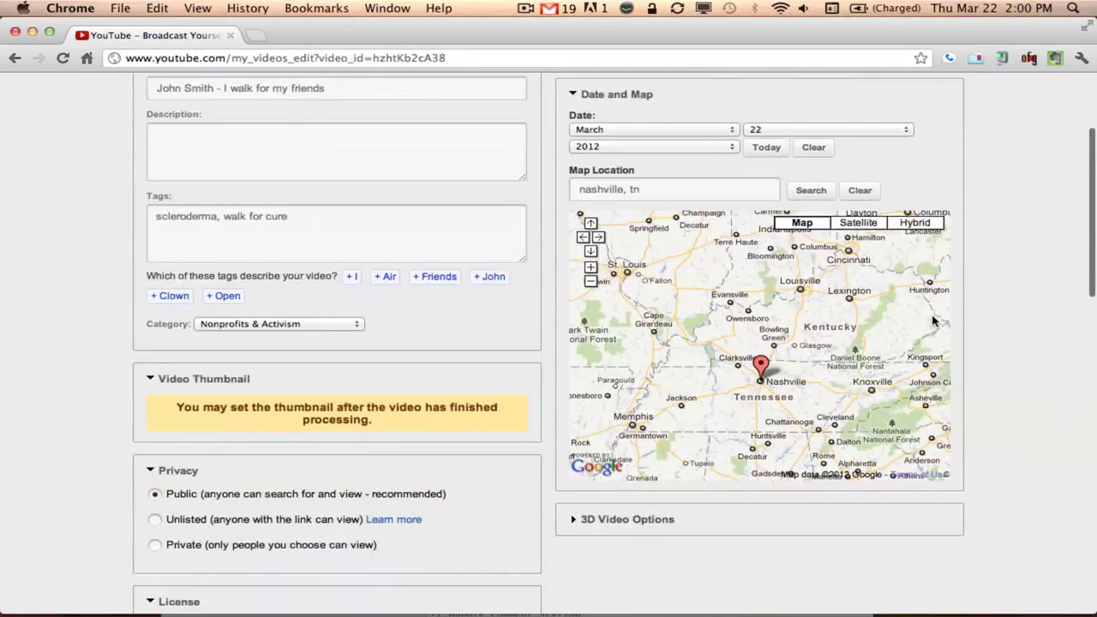
scroll(932, 320, "up", 5)
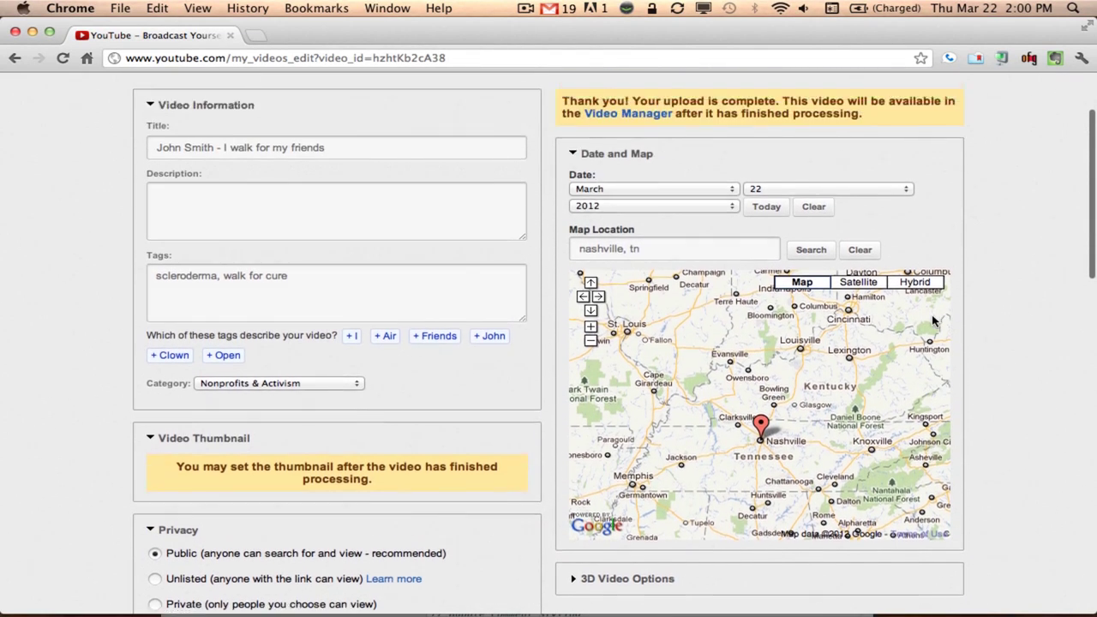
Save the video details, play the webcam clip muted, then save again
left_click(915, 175)
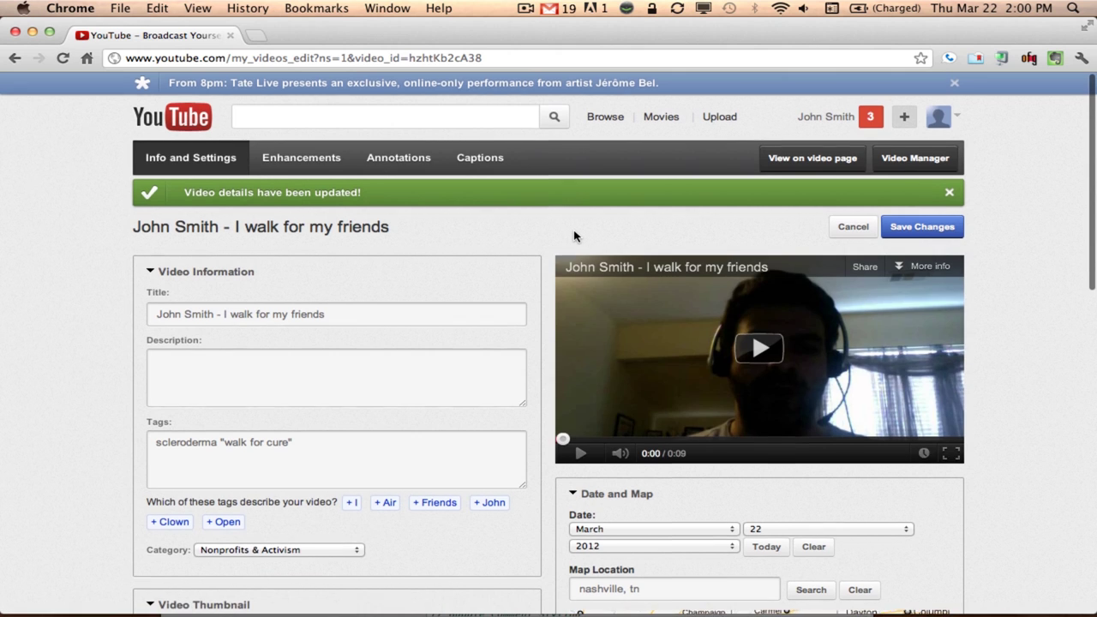
scroll(579, 240, "down", 1)
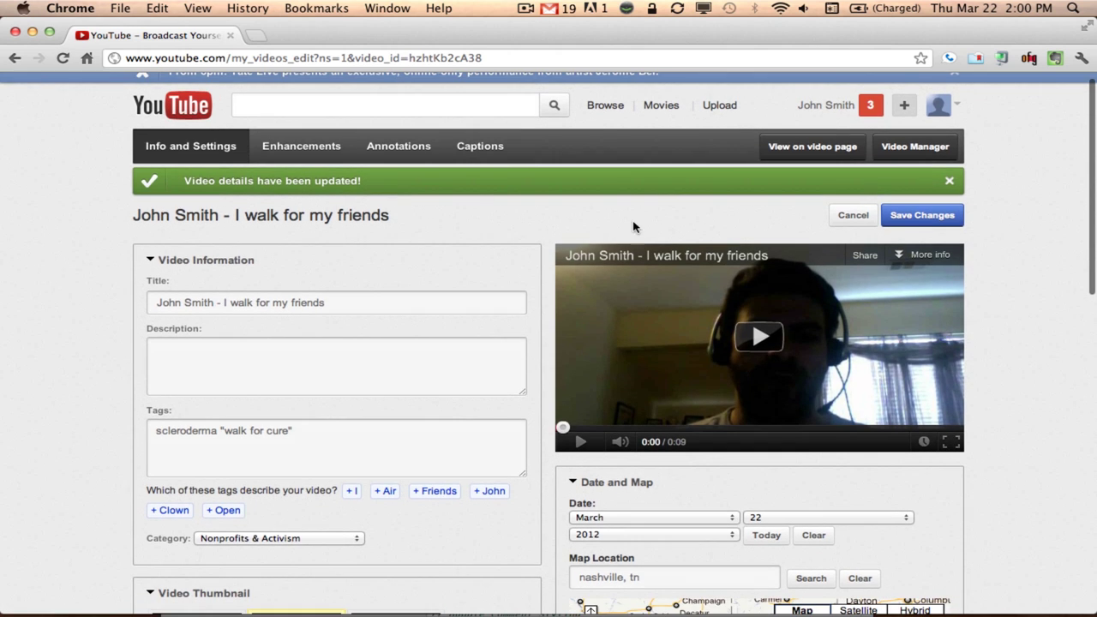
left_click(762, 339)
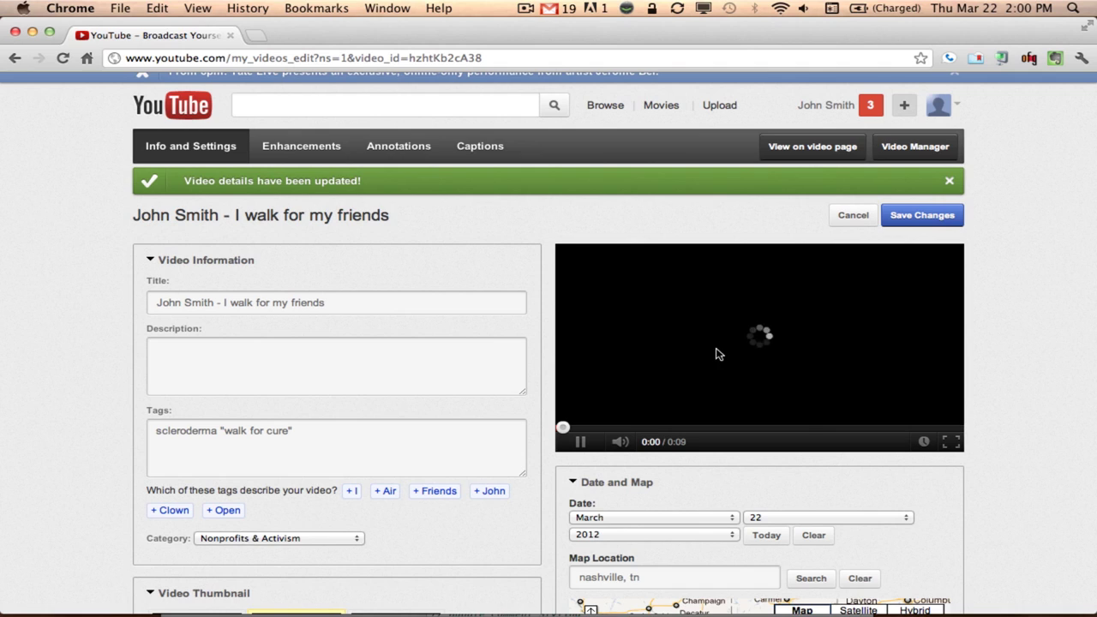
left_click(620, 441)
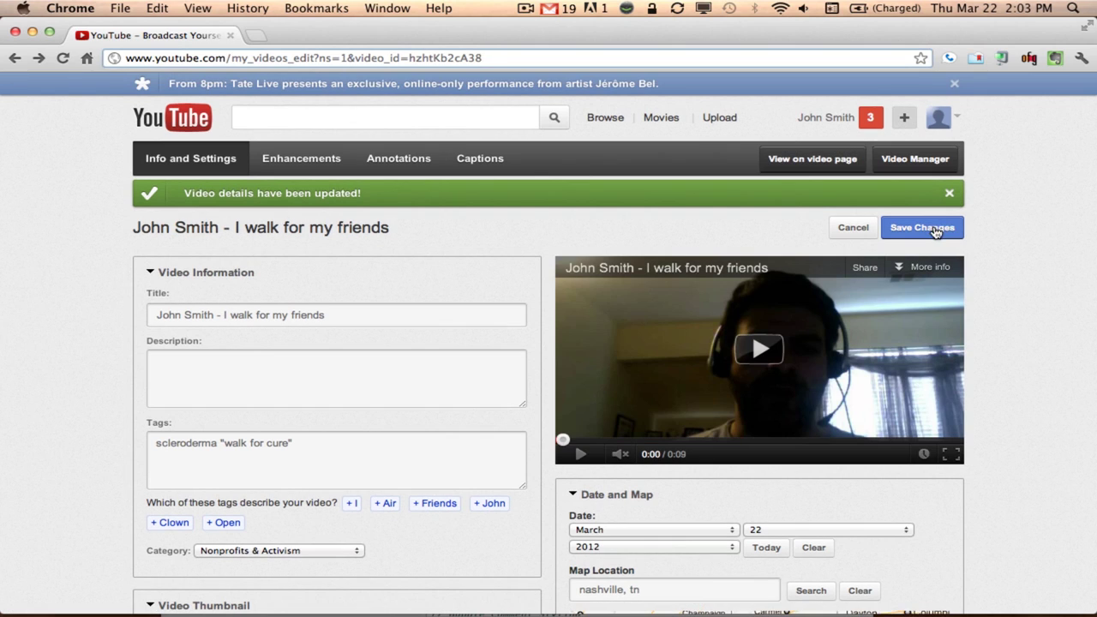
left_click(933, 227)
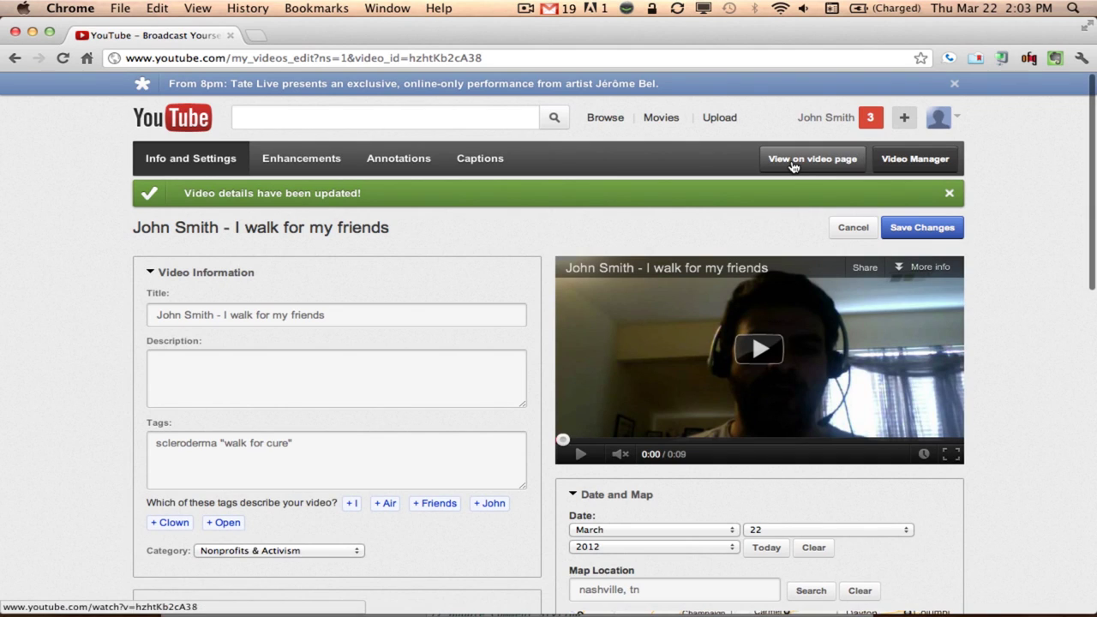
Open the video's public watch page and pause the playing video
left_click(794, 166)
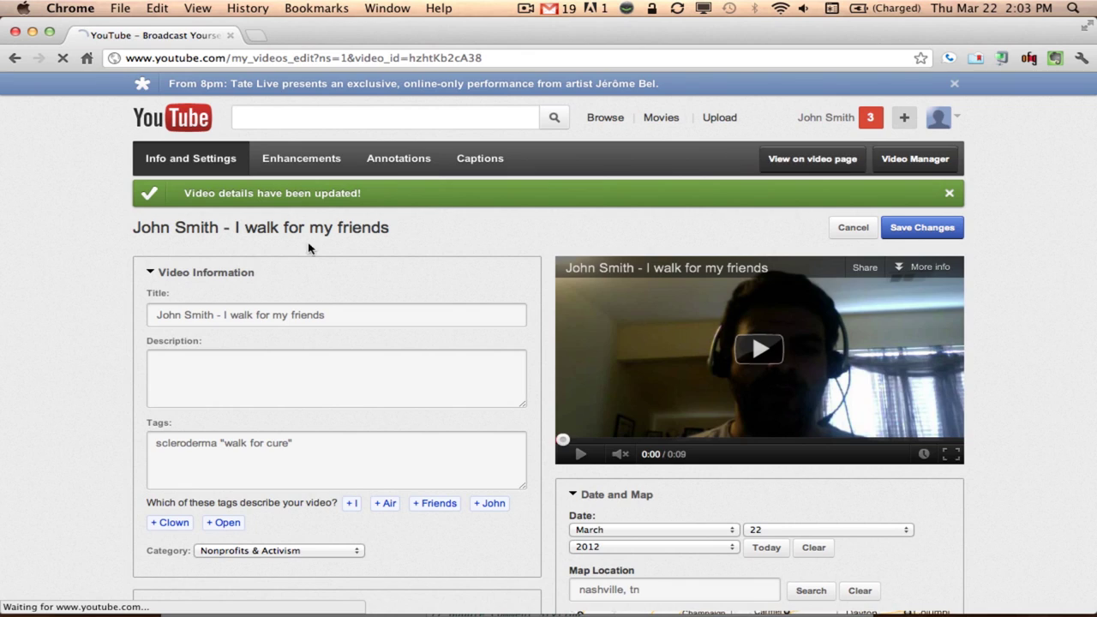
scroll(178, 520, "down", 1)
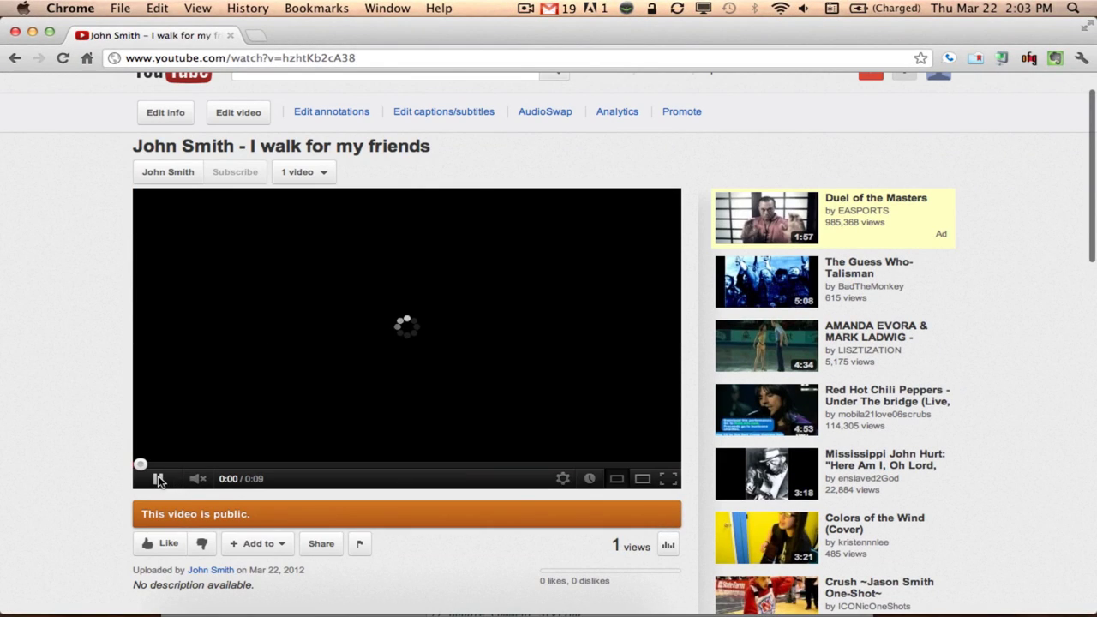
left_click(158, 479)
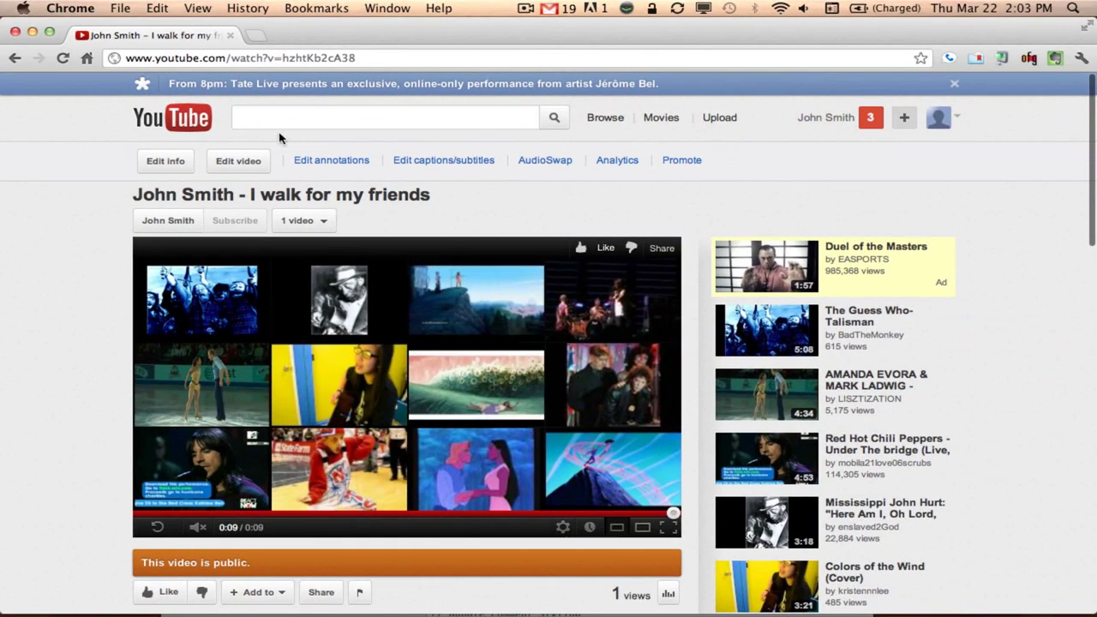
Select the full watch-page URL in the address bar
scroll(283, 103, "down", 1)
left_click(261, 56)
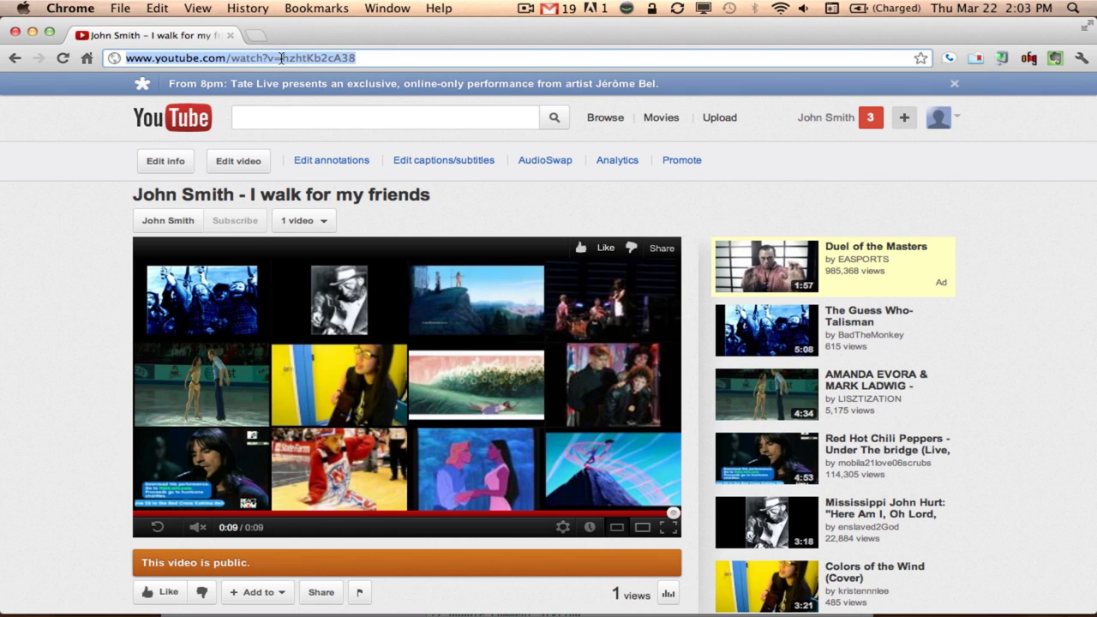
left_click(281, 57)
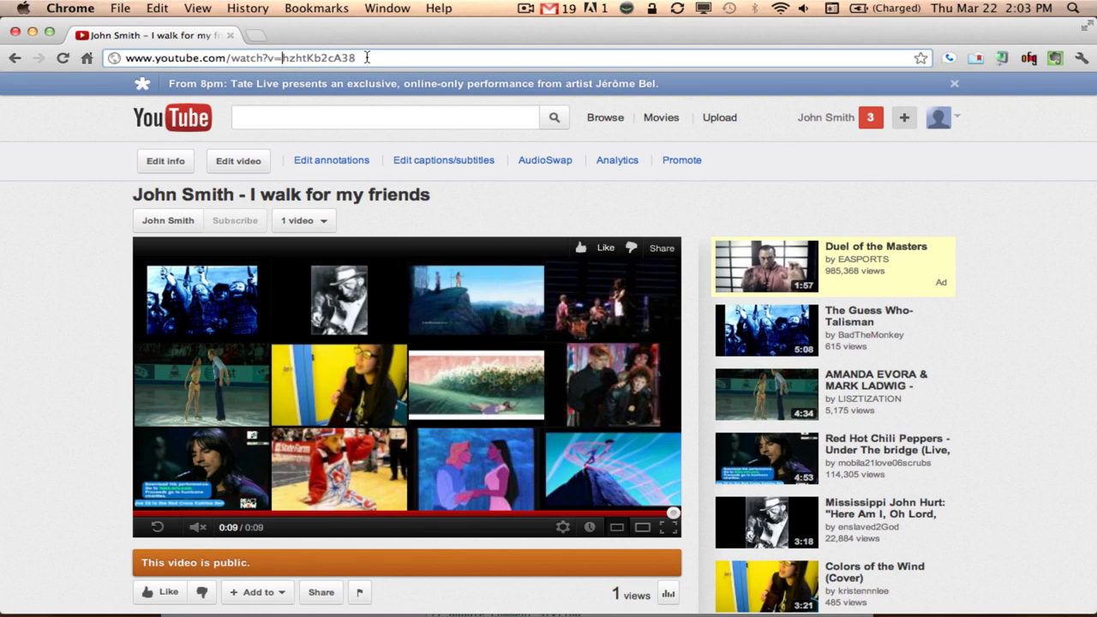
left_click(367, 57)
triple_click(367, 58)
key("super+c")
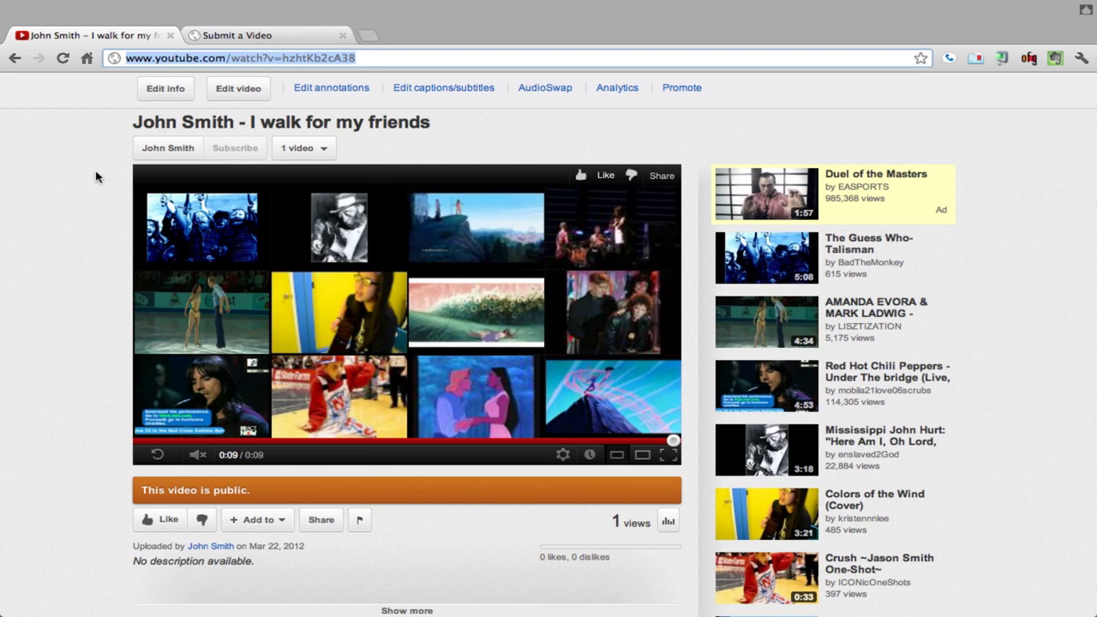
On the Submit a Video form, enter the submitter's first name, last name and e-mail address
left_click(256, 37)
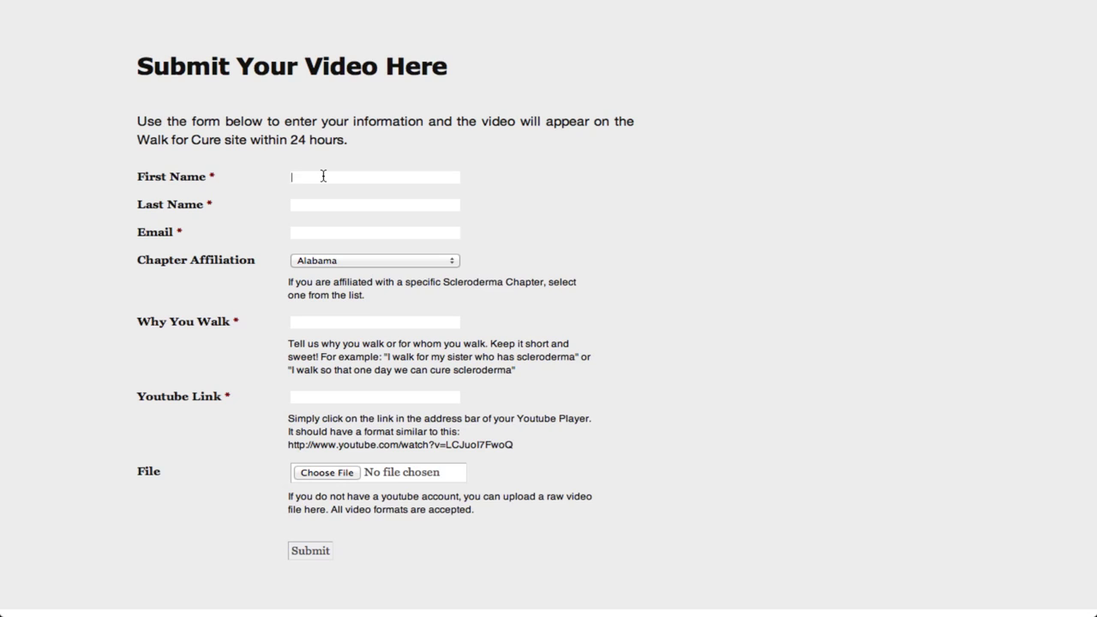
type("Jon")
key("BackSpace")
key("BackSpace")
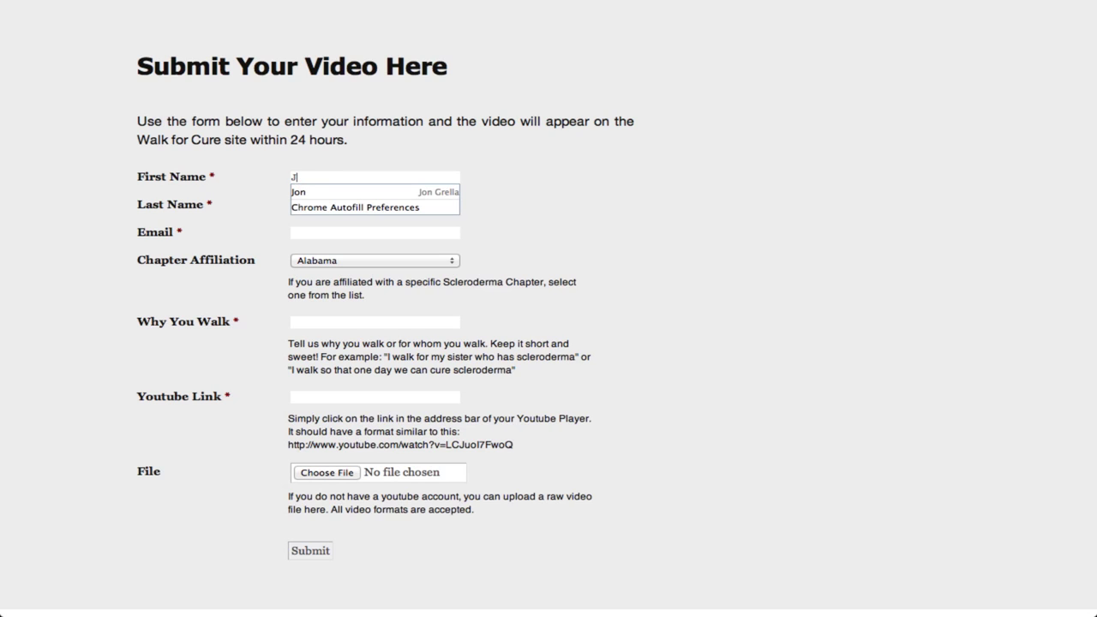
type("oh")
type("Smith")
left_click(374, 232)
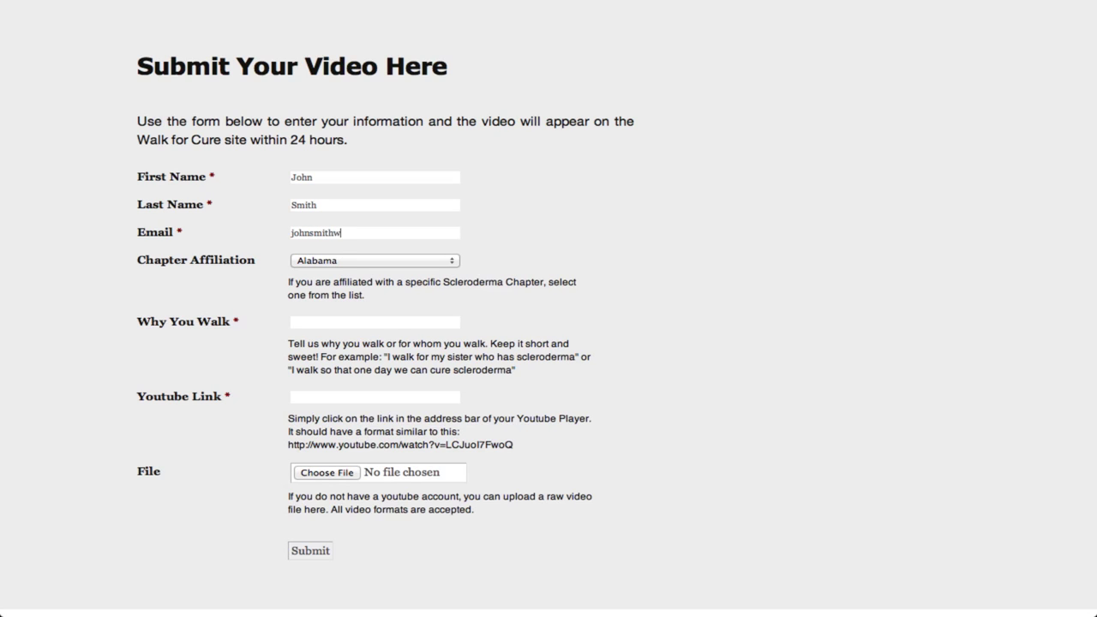
Enter 'I walk for my firends' as the reason and paste the video's YouTube URL as the link
left_click(360, 321)
type("I walk for my f")
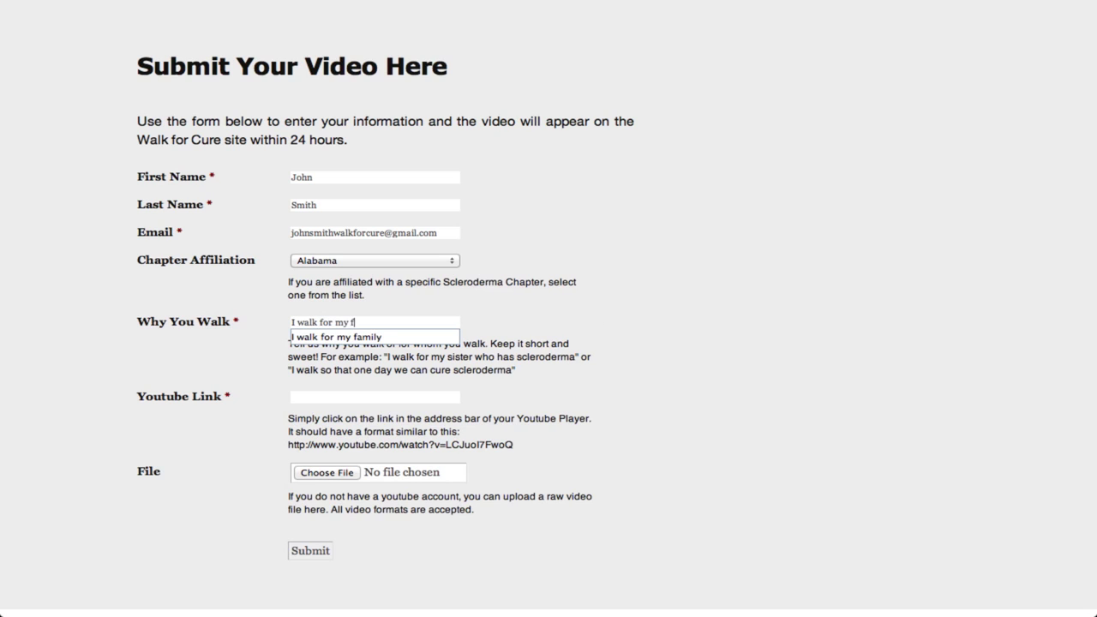
type("irends")
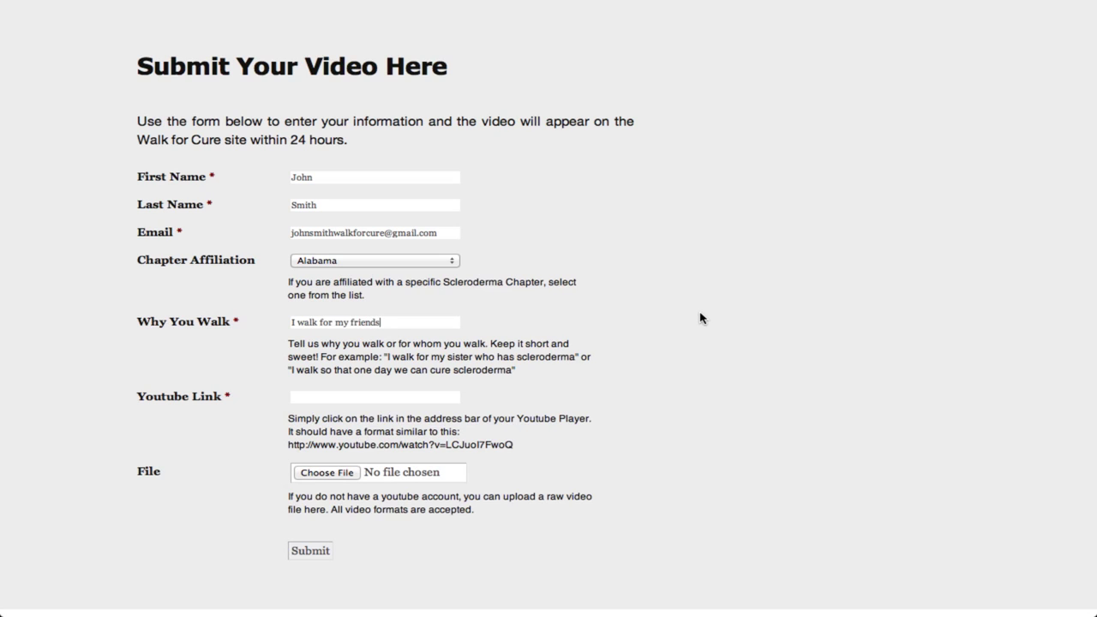
left_click(432, 394)
key("super+v")
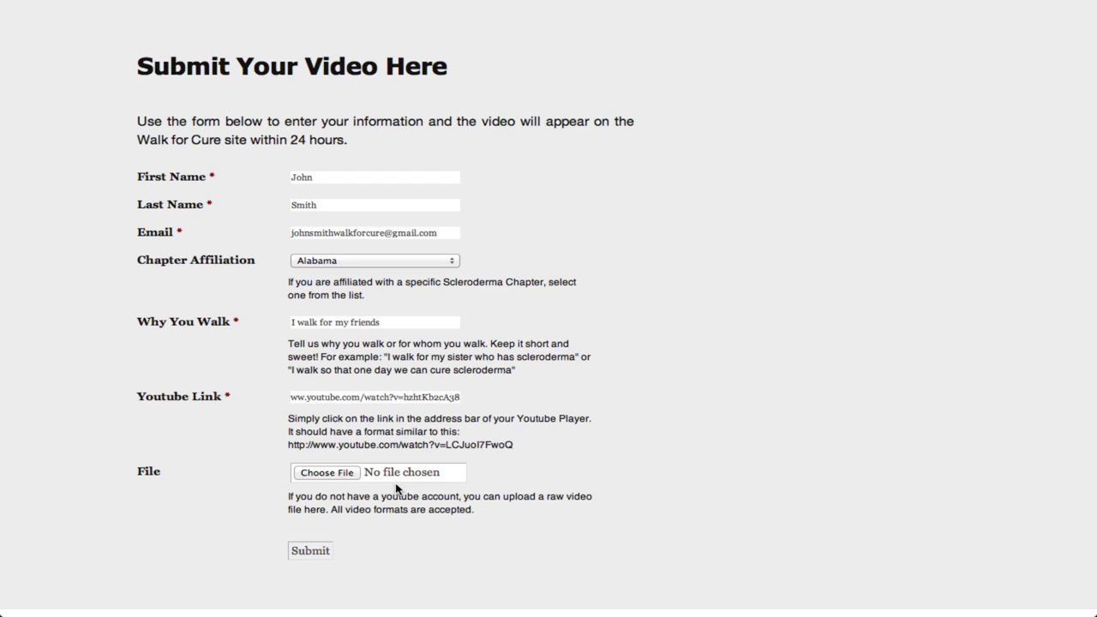
Submit the completed video submission form
left_click(316, 552)
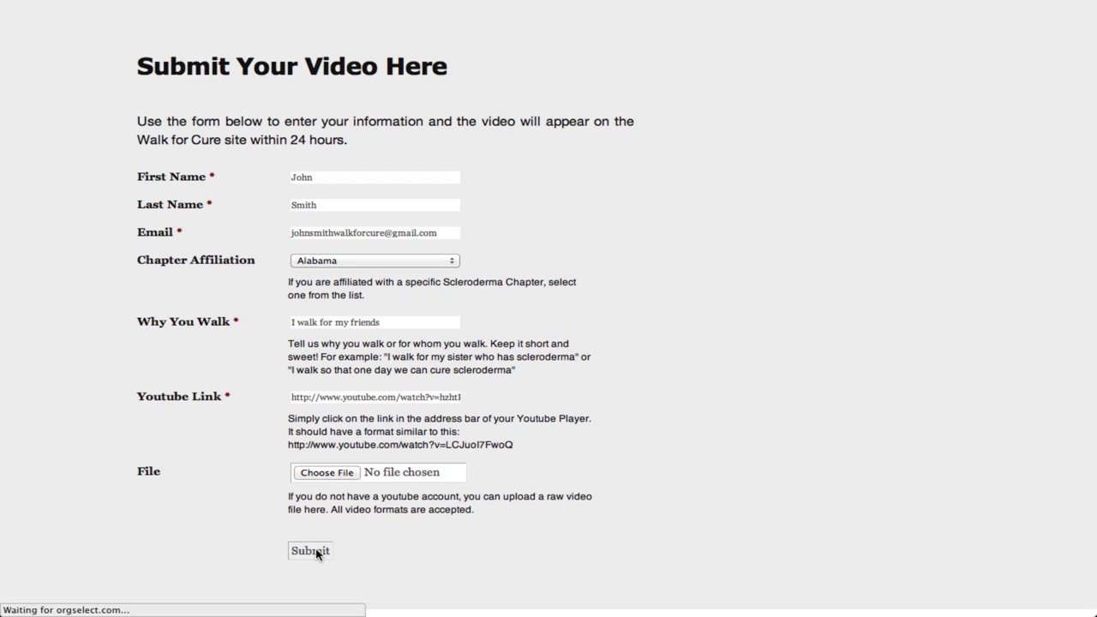